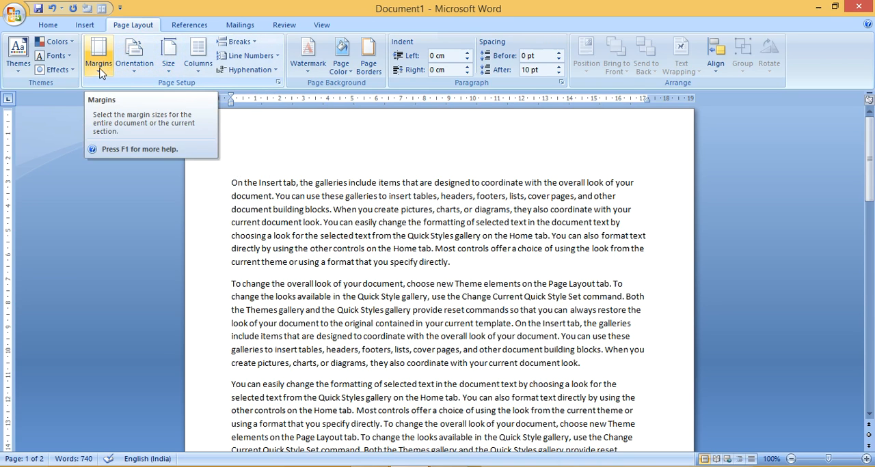
# Apply the Normal margin preset to the document
pyautogui.click(99, 65)
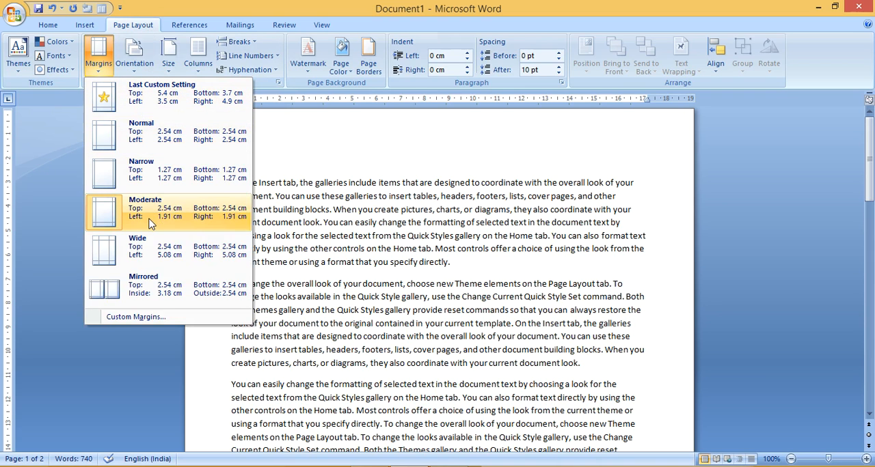
pyautogui.click(185, 135)
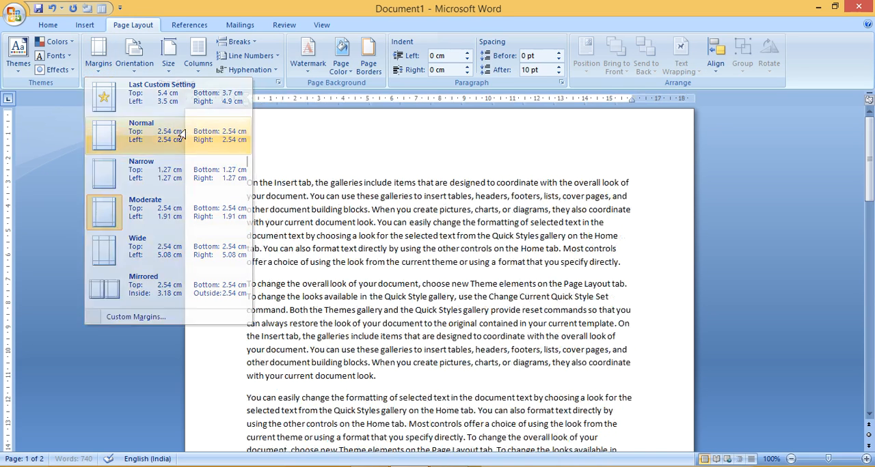
# Try the Wide margin preset on the document and switch the margins back to Normal
pyautogui.click(98, 49)
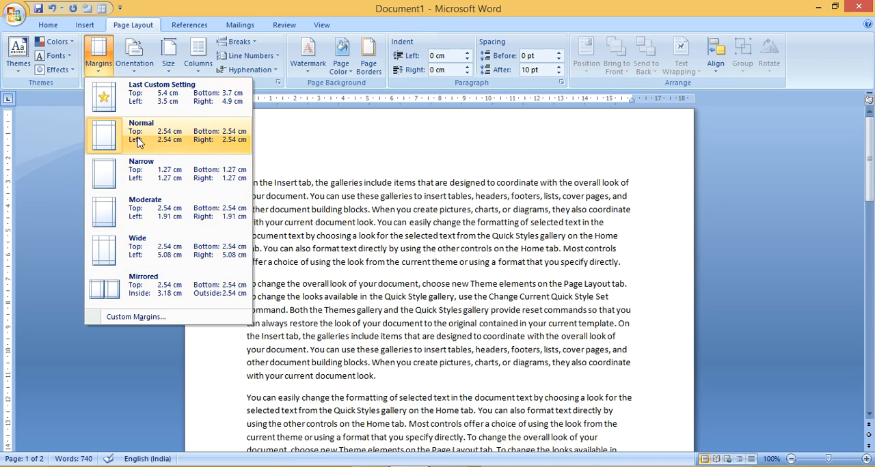
pyautogui.click(140, 258)
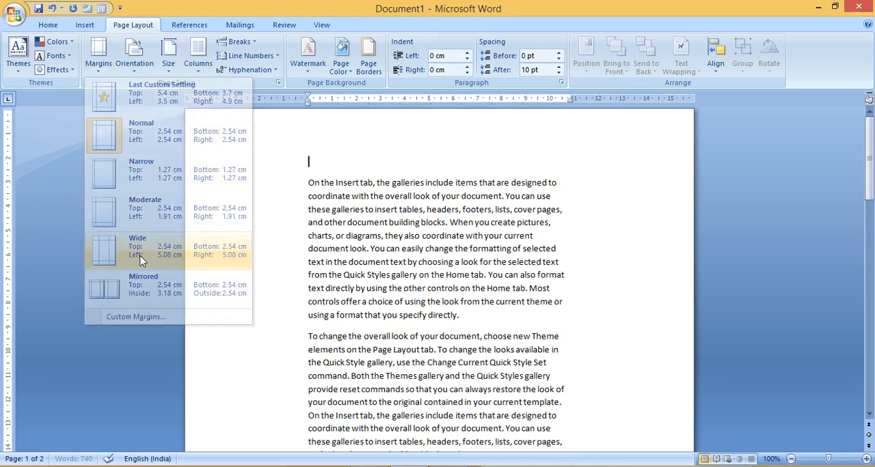
pyautogui.click(98, 58)
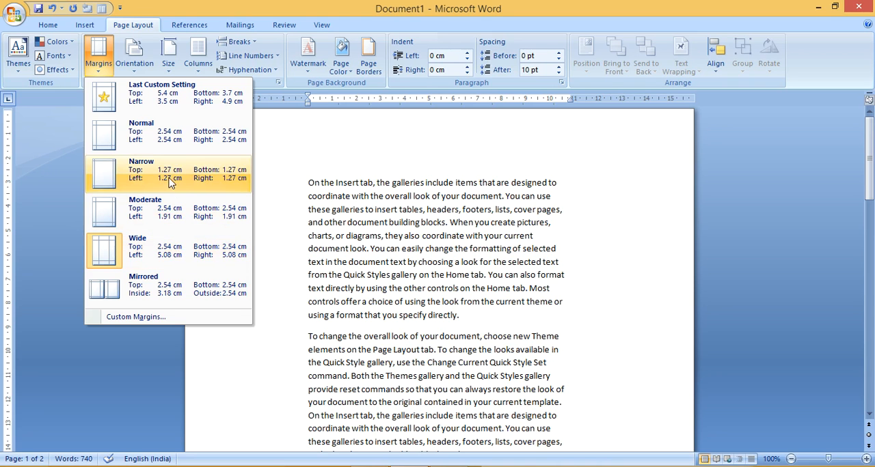
pyautogui.click(169, 146)
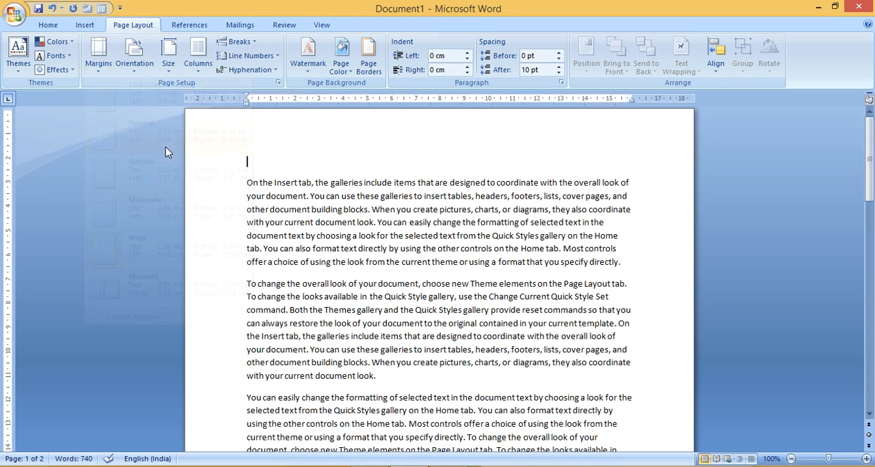
# Open the custom margin settings and raise the top margin to 5 cm
pyautogui.click(99, 56)
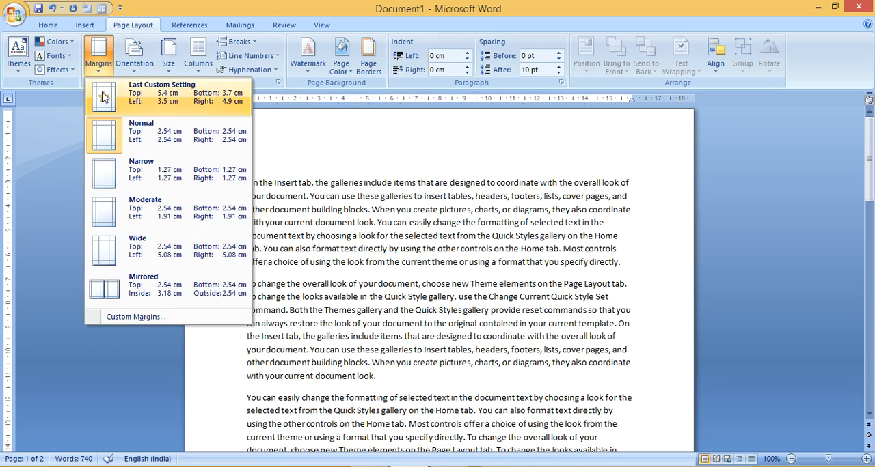
pyautogui.click(171, 318)
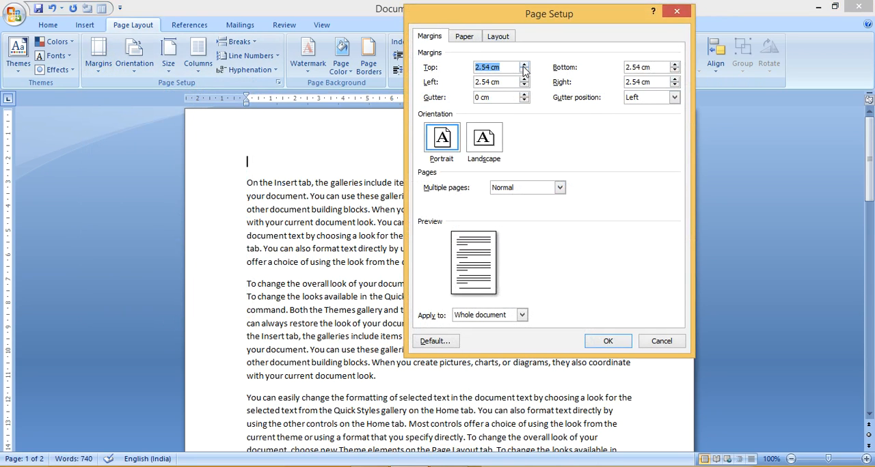
pyautogui.click(512, 65)
pyautogui.click(524, 65)
pyautogui.click(524, 65)
pyautogui.click(524, 65)
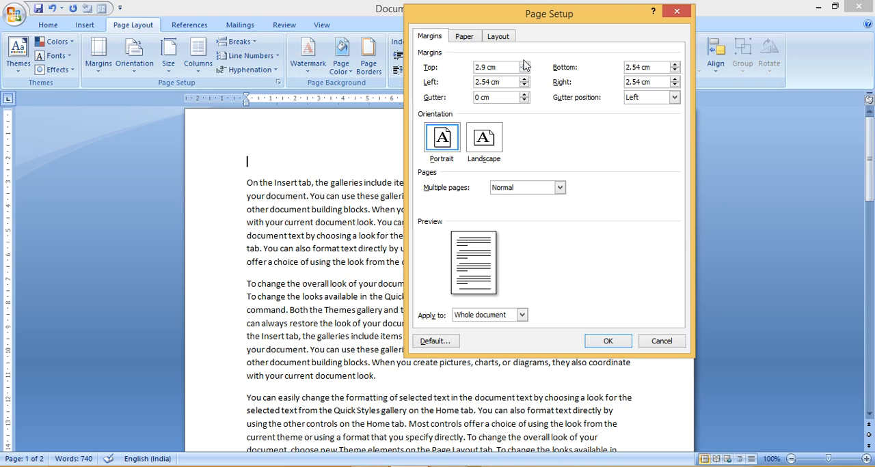
pyautogui.click(525, 65)
pyautogui.click(524, 71)
pyautogui.click(522, 66)
pyautogui.click(523, 66)
pyautogui.click(522, 66)
pyautogui.click(523, 67)
pyautogui.click(522, 66)
pyautogui.click(522, 66)
pyautogui.click(522, 66)
pyautogui.click(522, 66)
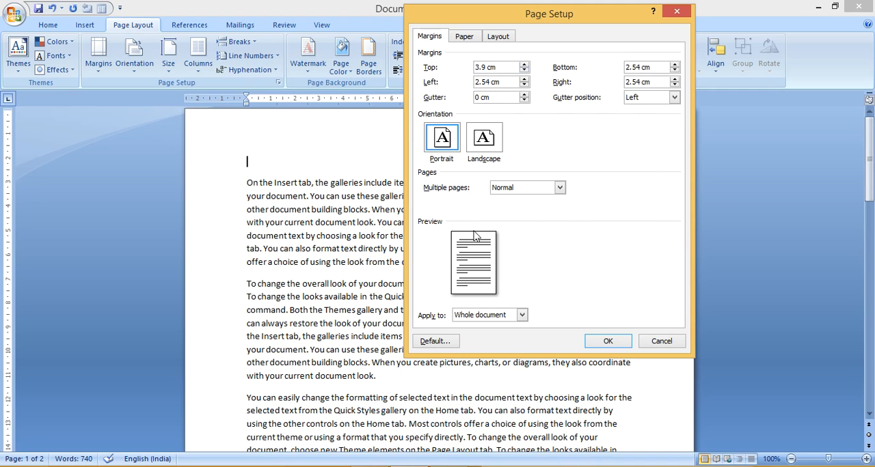
pyautogui.click(524, 64)
pyautogui.click(524, 65)
pyautogui.click(525, 64)
pyautogui.click(524, 64)
pyautogui.click(524, 64)
pyautogui.click(524, 64)
pyautogui.click(524, 64)
pyautogui.click(524, 64)
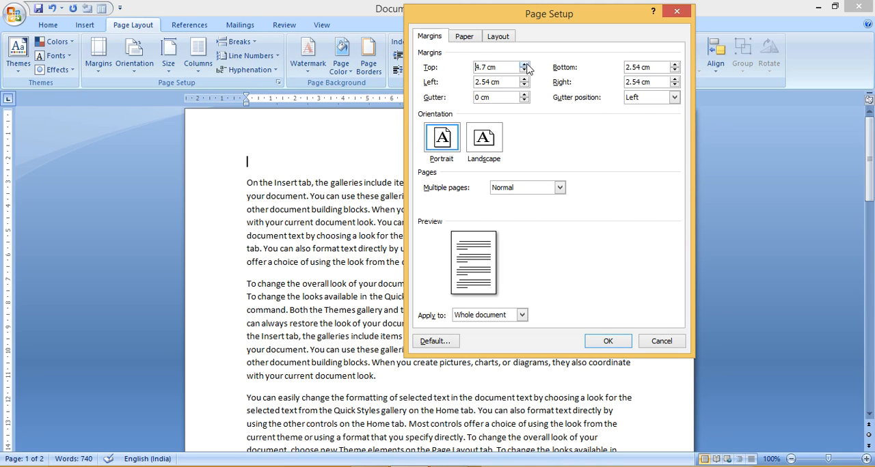
pyautogui.click(525, 65)
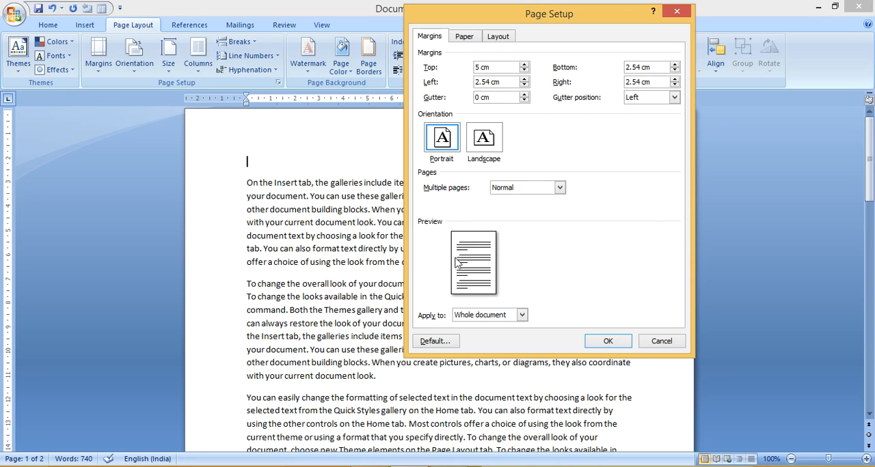
# Set the left margin to 3.2 cm and the bottom margin to 3.9 cm
pyautogui.click(525, 80)
pyautogui.click(525, 80)
pyautogui.click(525, 79)
pyautogui.click(525, 79)
pyautogui.doubleClick(675, 65)
pyautogui.doubleClick(675, 64)
# Try lowering the right margin to 0 cm and raising it again, and discard the custom margin settings
pyautogui.click(675, 79)
pyautogui.click(675, 85)
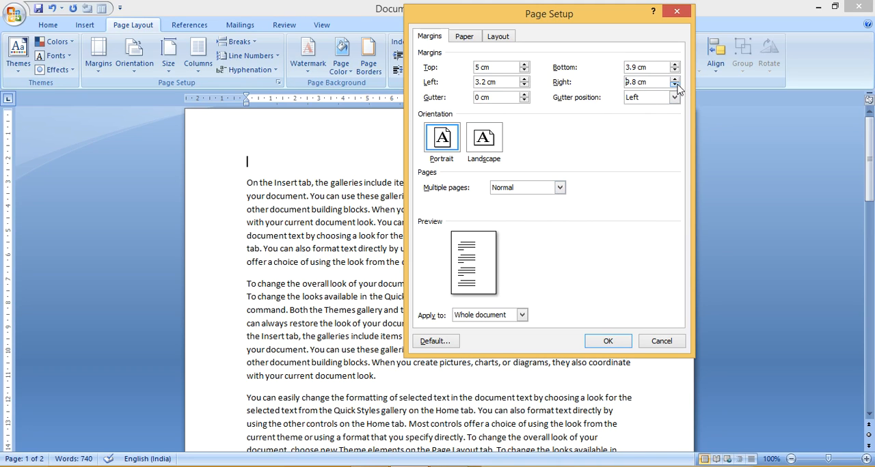
pyautogui.click(676, 84)
pyautogui.click(675, 85)
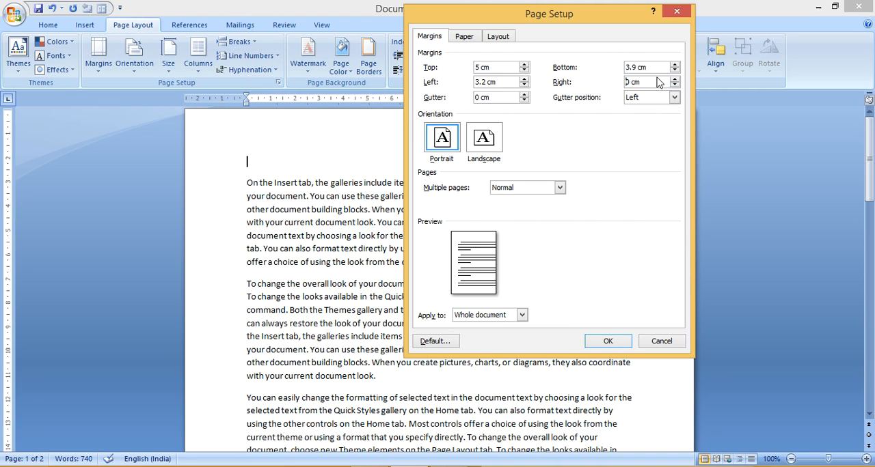
pyautogui.click(675, 79)
pyautogui.click(675, 79)
pyautogui.click(674, 80)
pyautogui.click(675, 79)
pyautogui.click(674, 79)
pyautogui.click(675, 79)
pyautogui.click(675, 79)
pyautogui.click(674, 79)
pyautogui.click(674, 79)
pyautogui.click(674, 79)
pyautogui.click(675, 79)
pyautogui.click(661, 343)
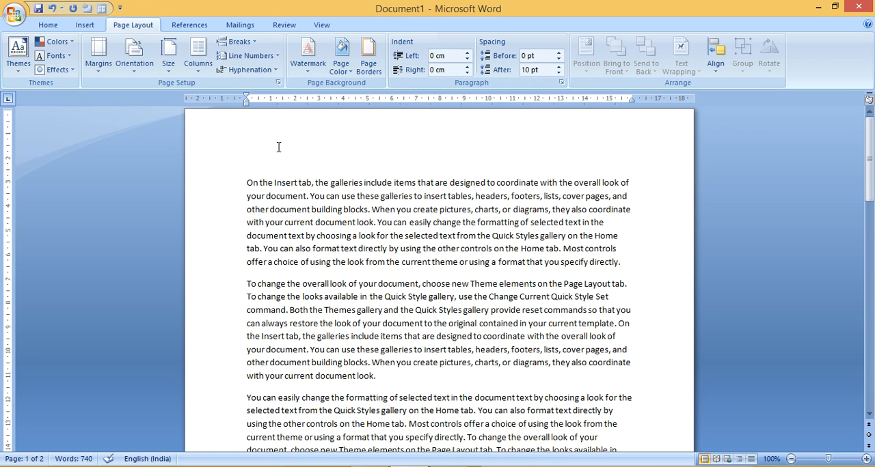
pyautogui.click(134, 58)
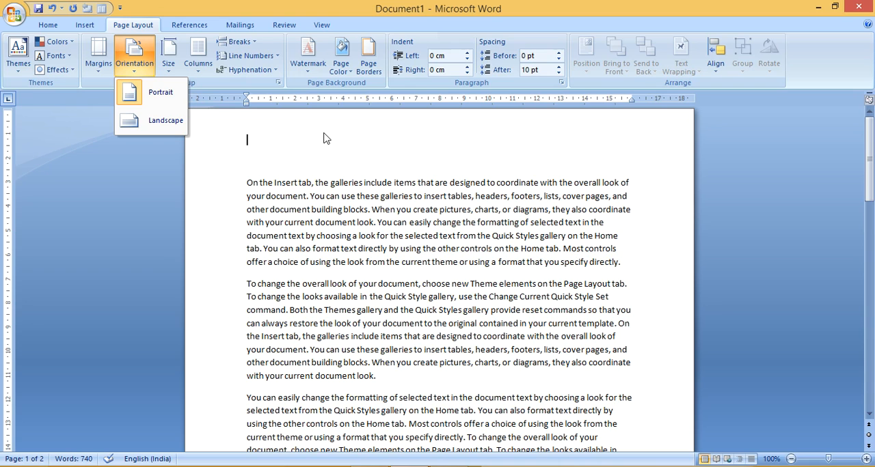
pyautogui.click(230, 162)
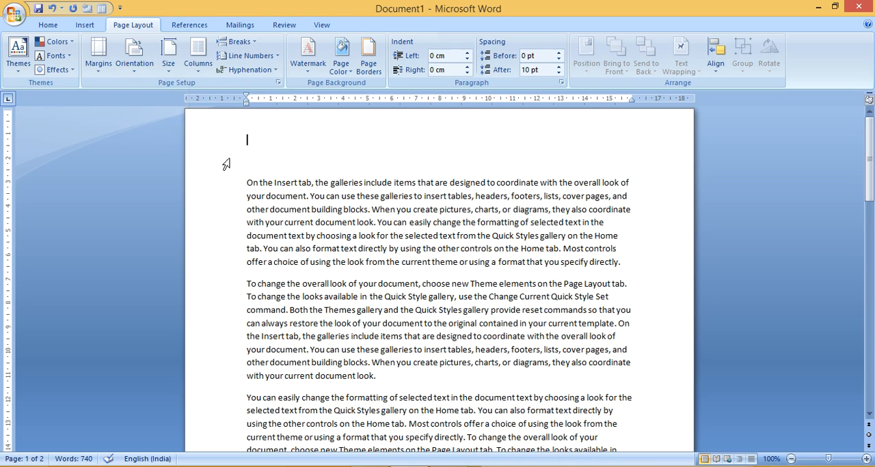
pyautogui.click(231, 175)
pyautogui.click(249, 209)
# Switch the page orientation to Landscape and set it back to Portrait
pyautogui.click(134, 67)
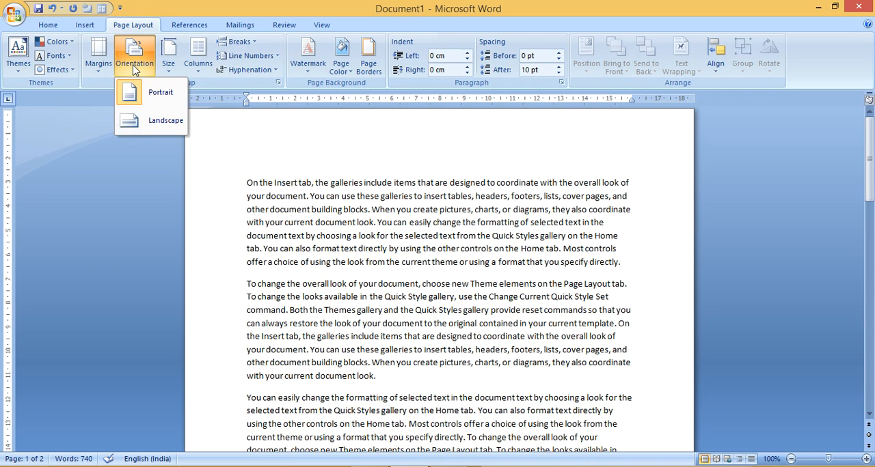
pyautogui.click(165, 123)
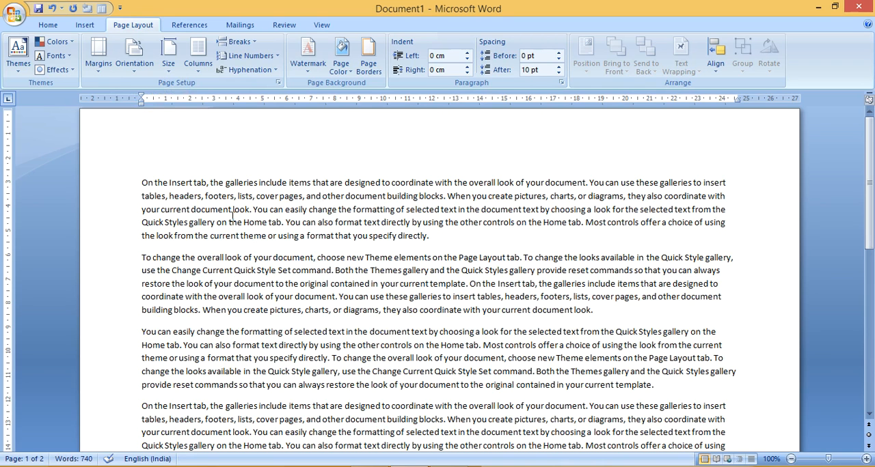
pyautogui.click(135, 68)
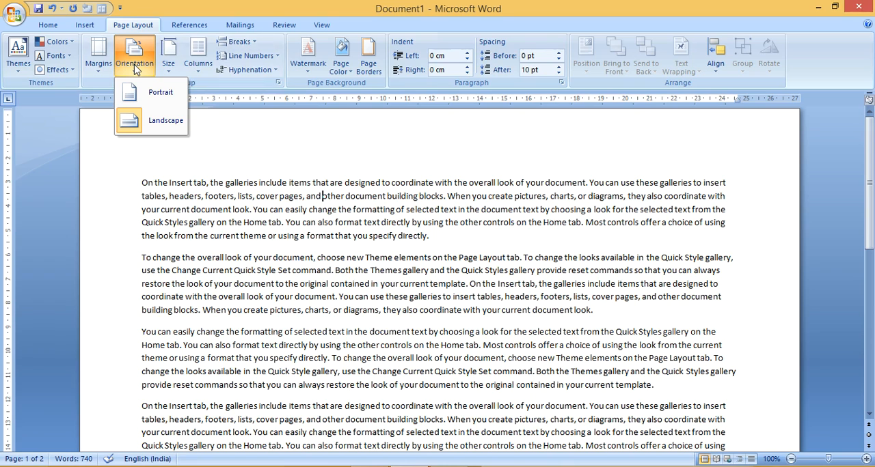
pyautogui.click(171, 101)
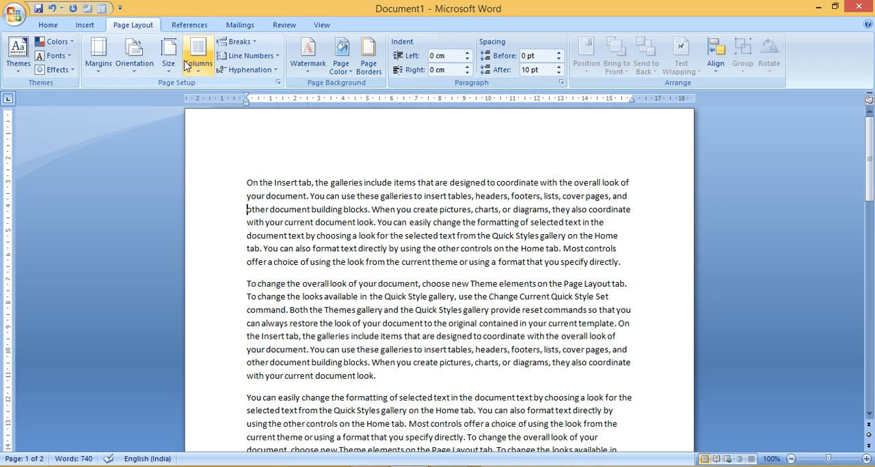
# Try the Custom size option in the additional paper size settings and cancel without applying it
pyautogui.click(169, 70)
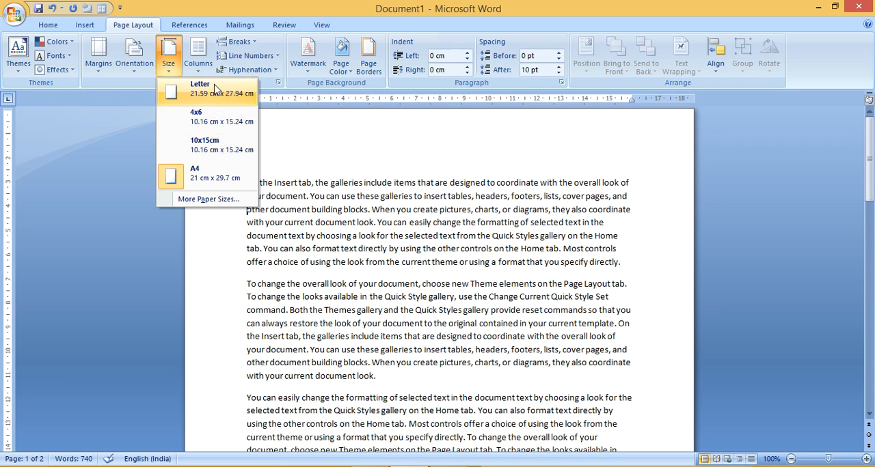
pyautogui.click(218, 207)
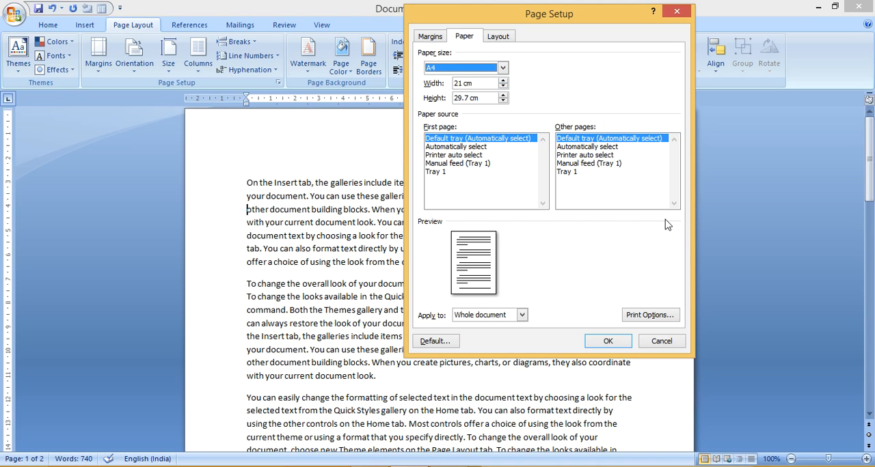
pyautogui.click(490, 71)
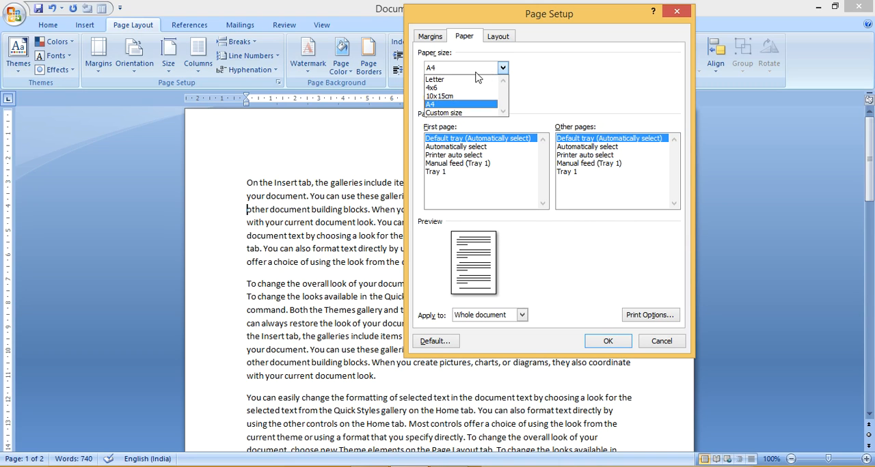
pyautogui.click(464, 113)
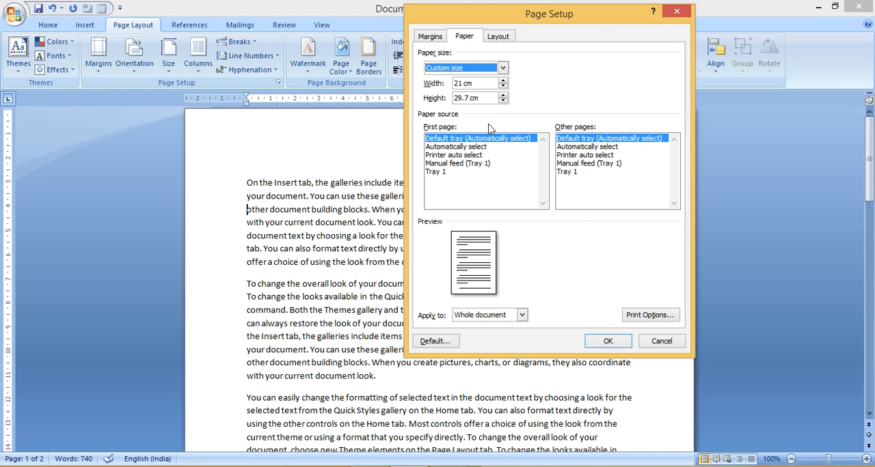
pyautogui.click(670, 341)
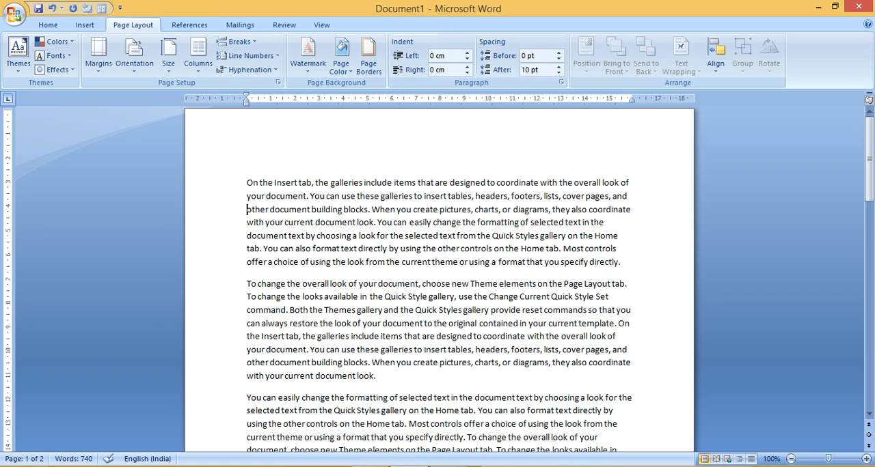
# Switch to the browser to examine the multi-column layout of the bhaskar.com news page, and return to Word
pyautogui.moveTo(369, 466)
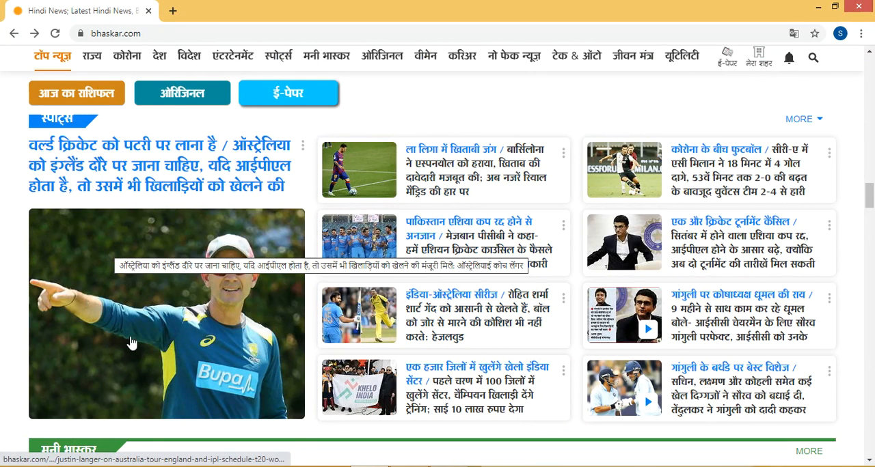
pyautogui.moveTo(728, 174); pyautogui.dragTo(543, 307)
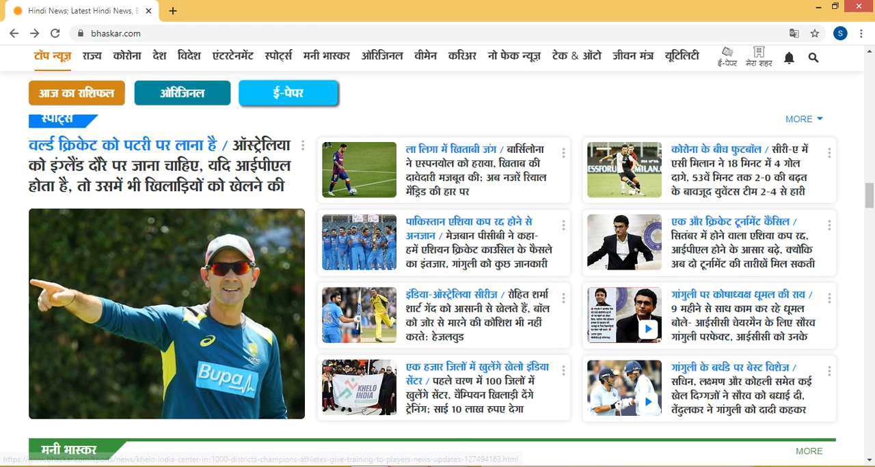
pyautogui.moveTo(403, 466)
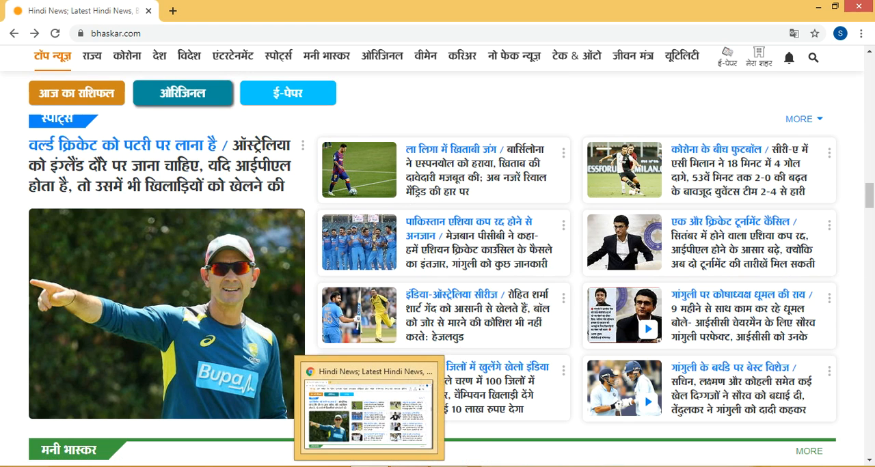
pyautogui.click(403, 466)
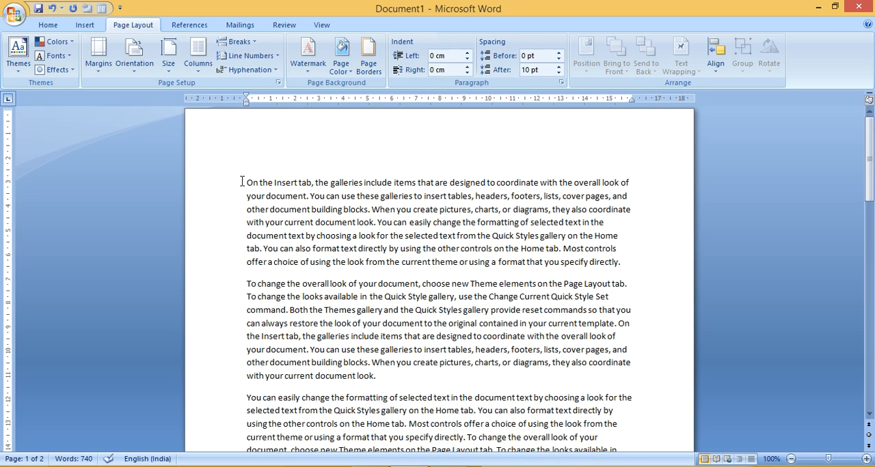
# Lay out the first two body paragraphs in two columns
pyautogui.hotkey('shift', 'Down')
pyautogui.hotkey('shift', 'Down')
pyautogui.hotkey('shift', 'Down')
pyautogui.hotkey('shift', 'Down')
pyautogui.hotkey('shift', 'Down')
pyautogui.hotkey('shift', 'Down')
pyautogui.hotkey('shift', 'Down')
pyautogui.hotkey('shift', 'Down')
pyautogui.hotkey('shift', 'Down')
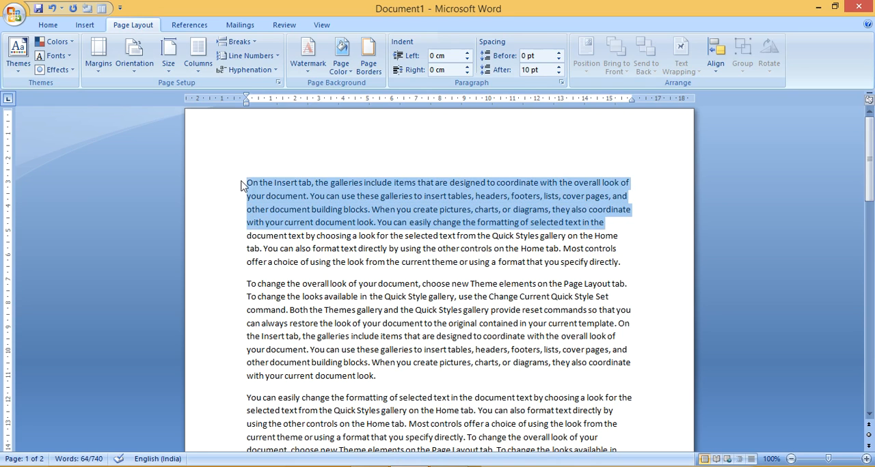
pyautogui.hotkey('shift', 'Down')
pyautogui.hotkey('shift', 'Down')
pyautogui.hotkey('shift', 'Down')
pyautogui.hotkey('shift', 'Down')
pyautogui.hotkey('shift', 'Down')
pyautogui.hotkey('shift', 'Down')
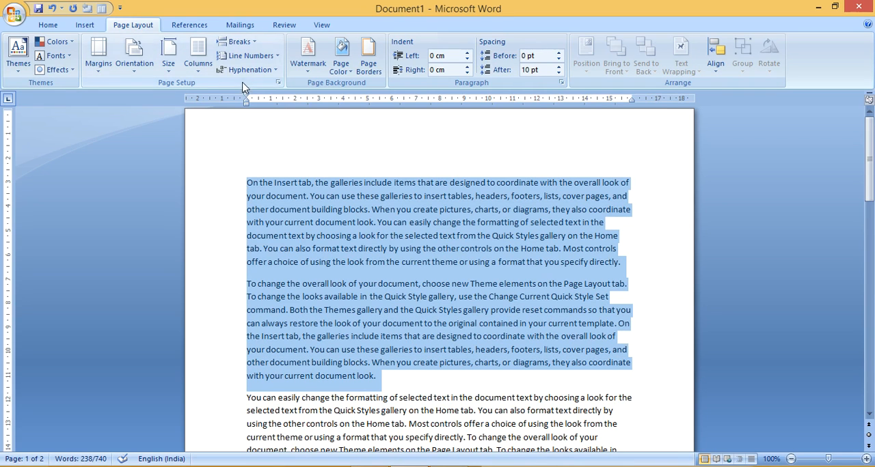
pyautogui.click(203, 73)
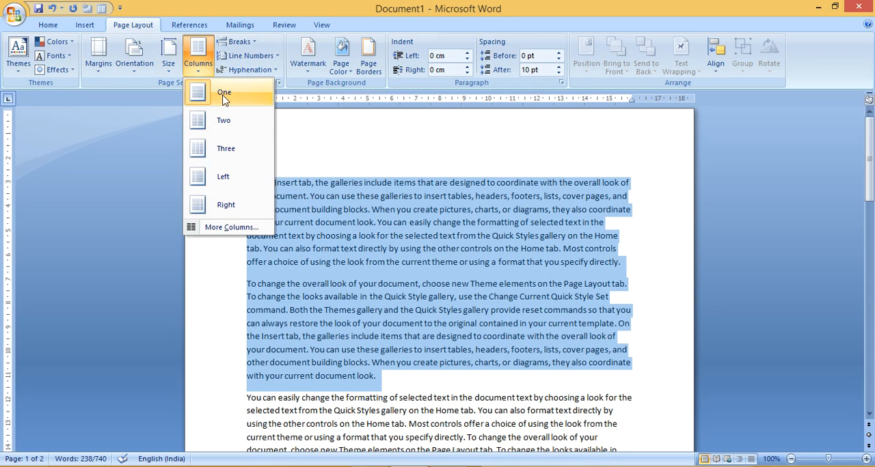
pyautogui.click(241, 132)
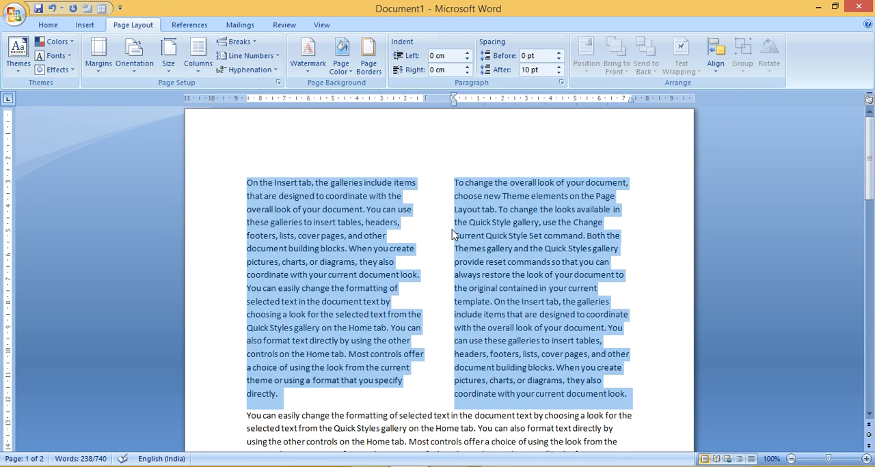
# Try the Three, Left and Right column presets in turn on the first two paragraphs
pyautogui.click(194, 68)
pyautogui.click(209, 160)
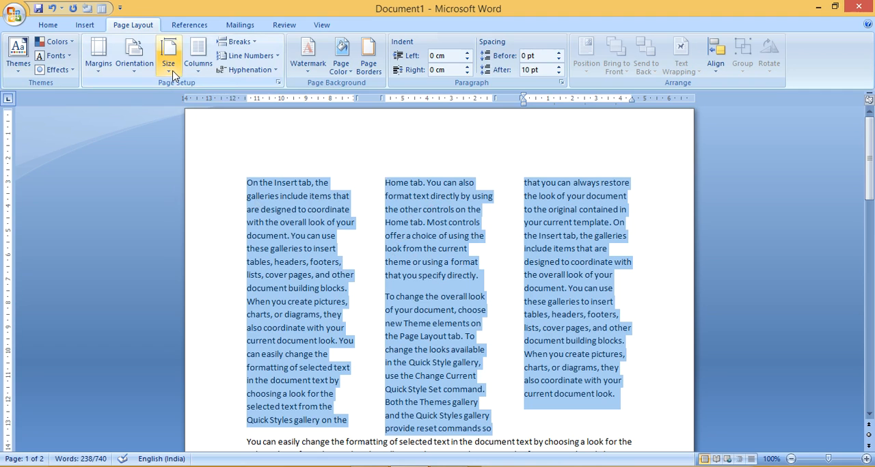
pyautogui.click(198, 62)
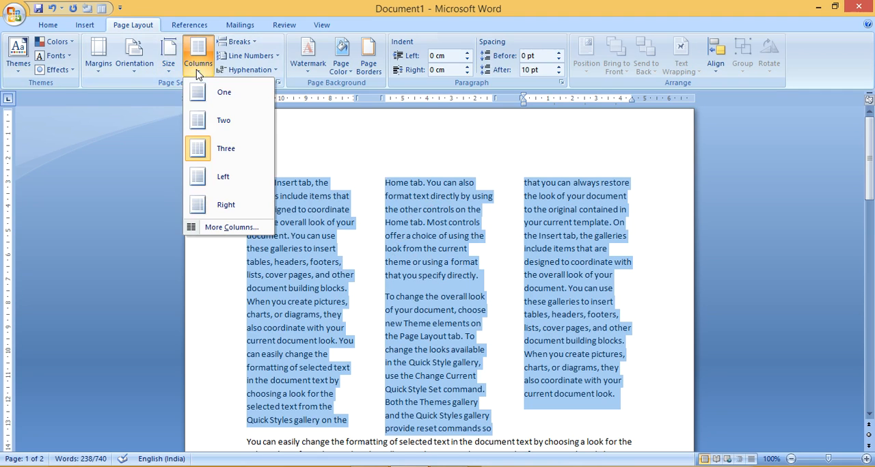
pyautogui.click(230, 177)
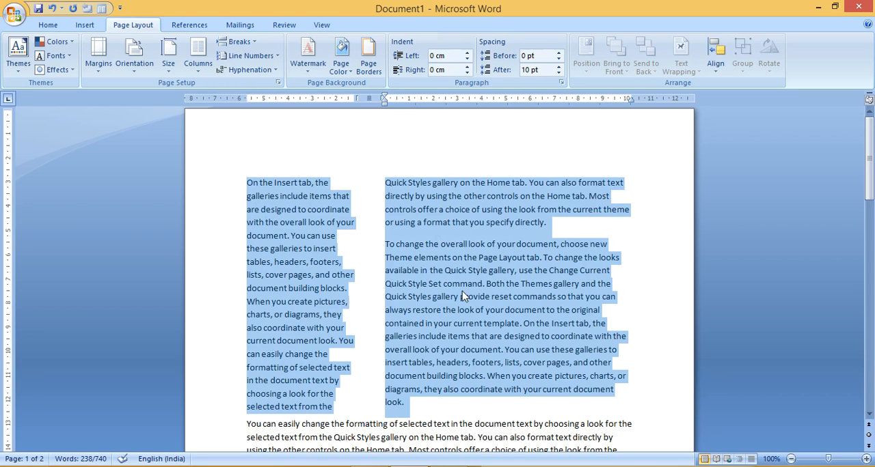
pyautogui.click(198, 58)
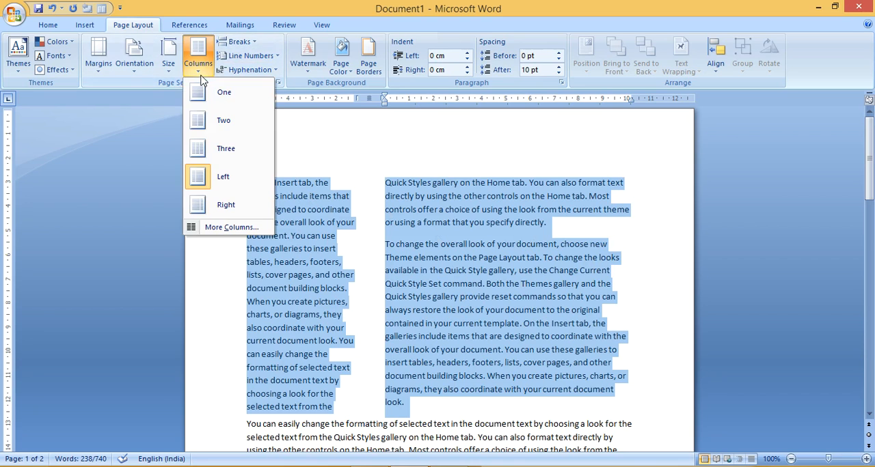
pyautogui.click(238, 204)
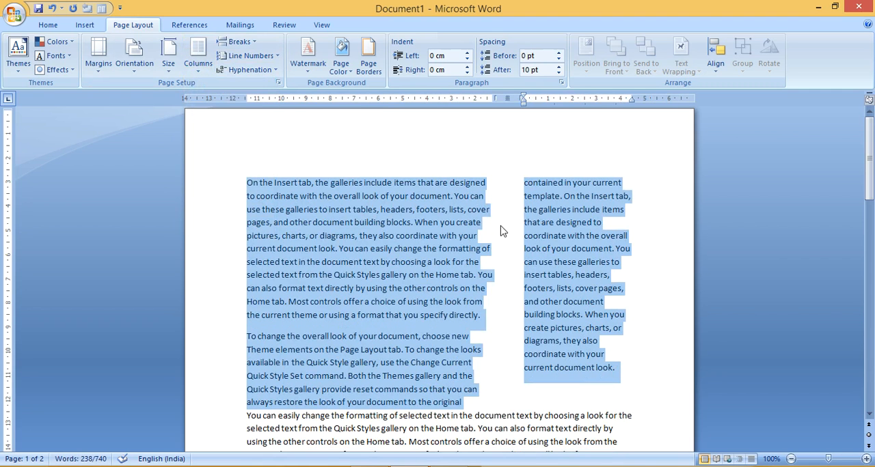
# Insert the Meera - Copy picture at the start of the narrow second column
pyautogui.click(327, 205)
pyautogui.click(523, 195)
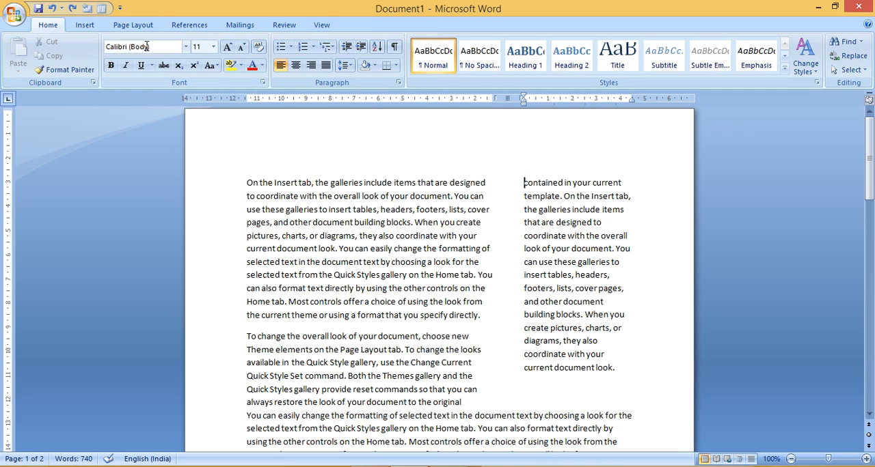
pyautogui.click(93, 29)
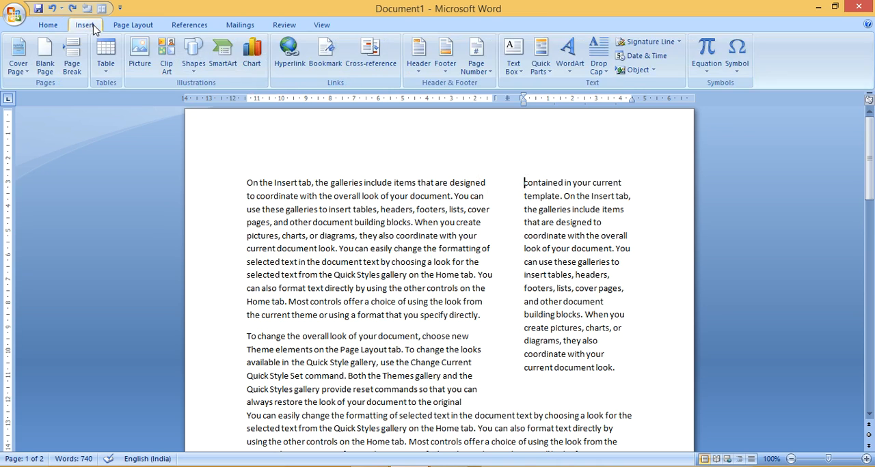
pyautogui.click(140, 53)
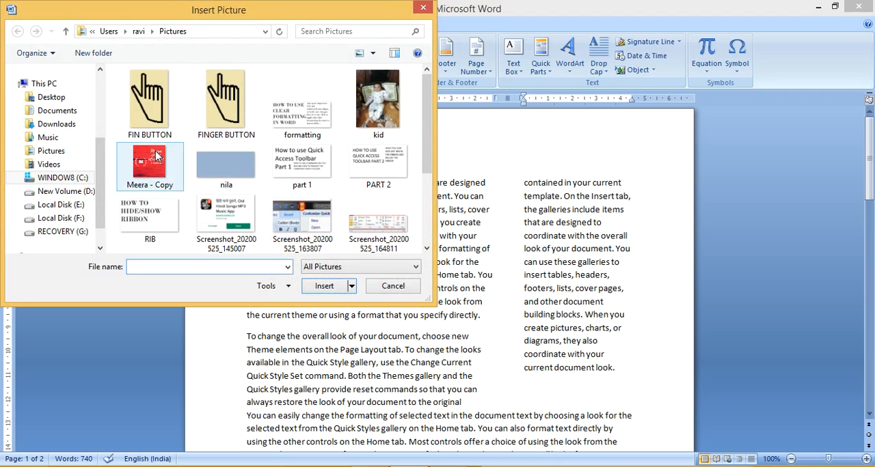
pyautogui.doubleClick(156, 156)
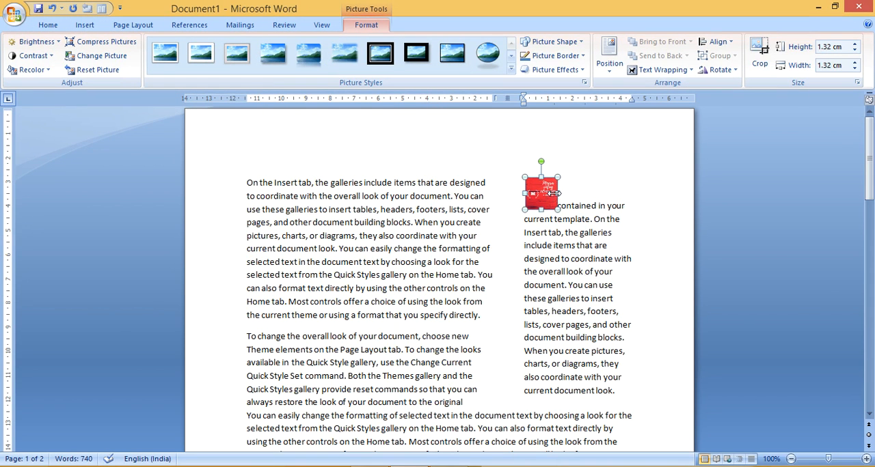
# Enlarge the inserted picture to about 3.86 cm high and 4.52 cm wide, nearly filling the narrow column's width
pyautogui.moveTo(555, 193); pyautogui.dragTo(627, 193)
pyautogui.moveTo(576, 208); pyautogui.dragTo(576, 271)
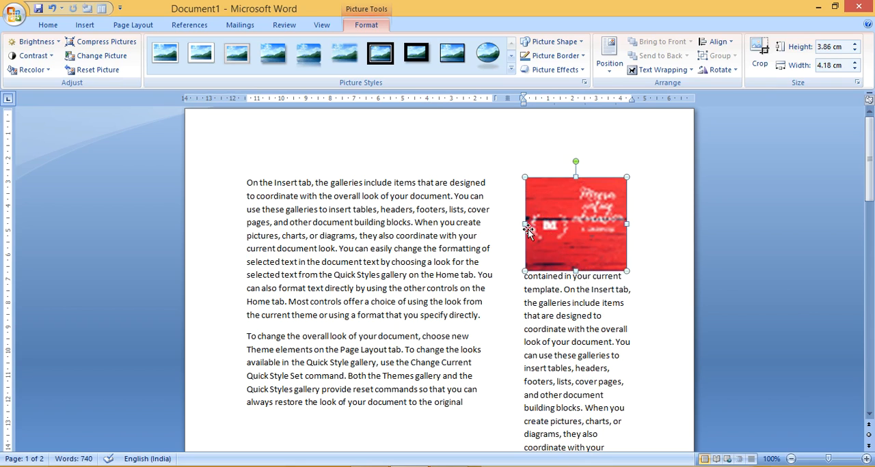
pyautogui.moveTo(524, 224); pyautogui.dragTo(517, 225)
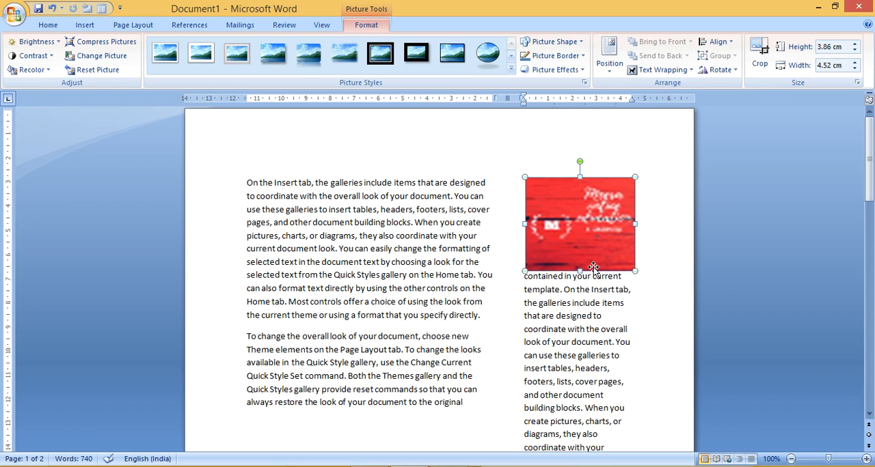
pyautogui.click(667, 294)
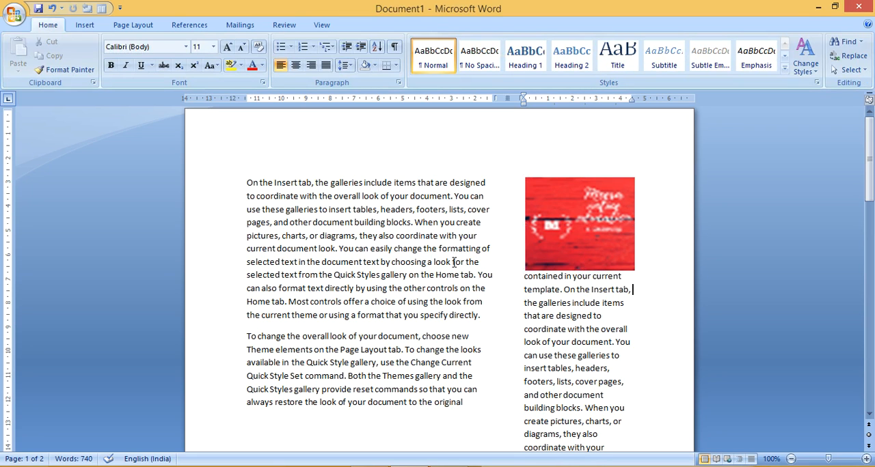
# Undo the resizing and insertion of the picture in the narrow column
pyautogui.click(510, 262)
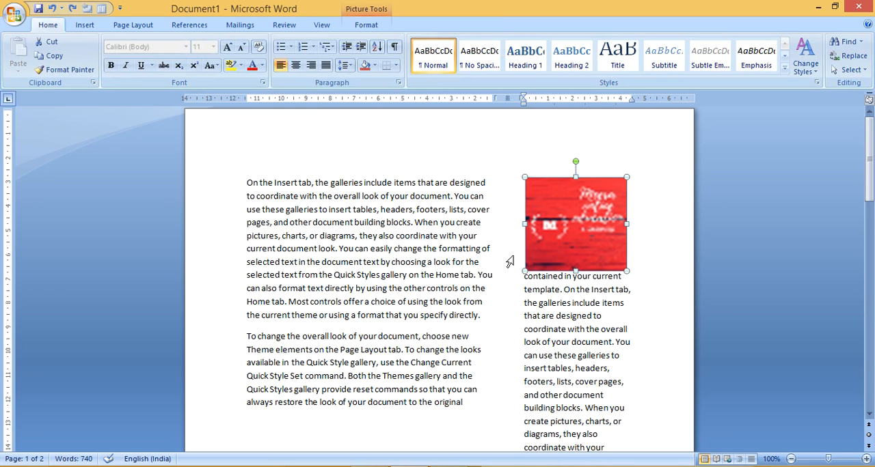
pyautogui.hotkey('ctrl', 'z')
pyautogui.hotkey('ctrl', 'z')
pyautogui.hotkey('ctrl', 'z')
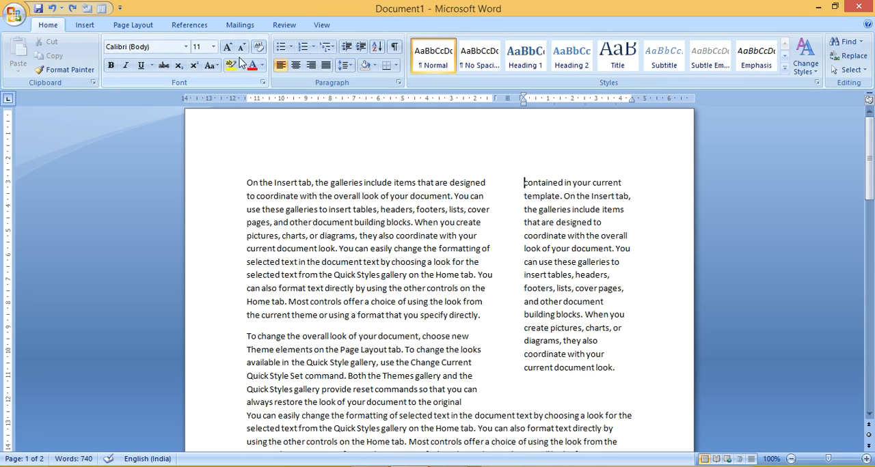
# Lay out the first two paragraphs in three equal columns with the Three preset
pyautogui.click(140, 25)
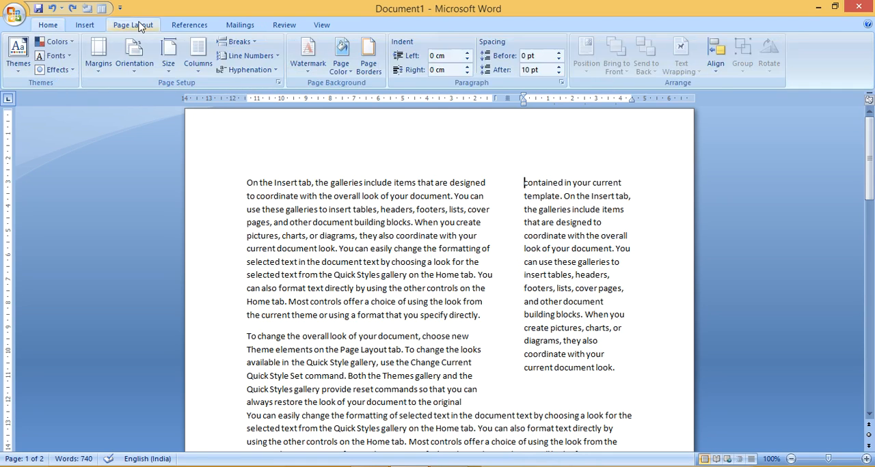
pyautogui.click(197, 55)
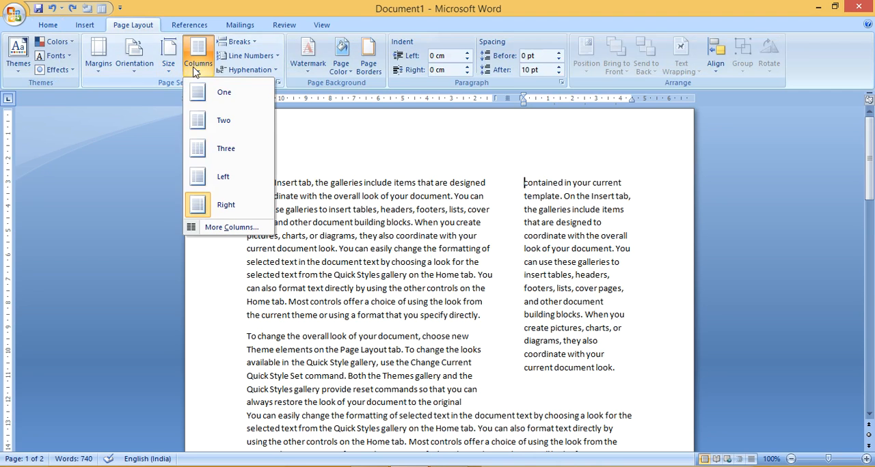
pyautogui.click(220, 152)
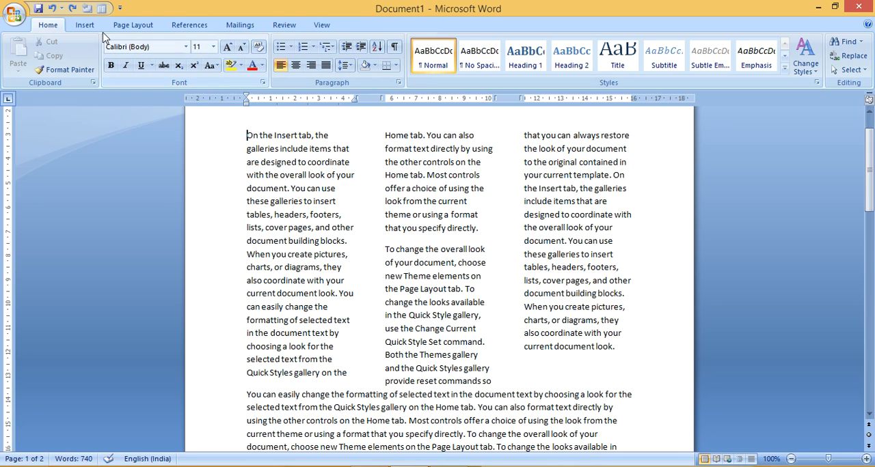
# Insert the Meera - Copy picture at the start of the first column and enlarge it to about 2.04 cm high by 4 cm wide
pyautogui.click(83, 26)
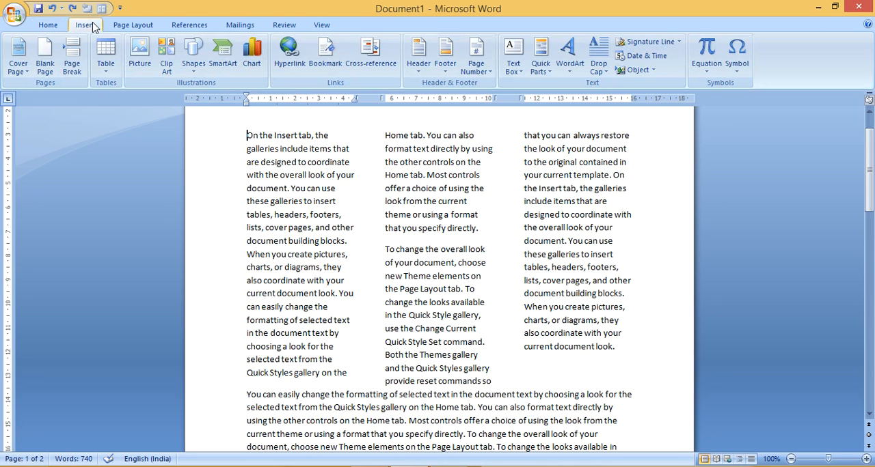
pyautogui.click(144, 55)
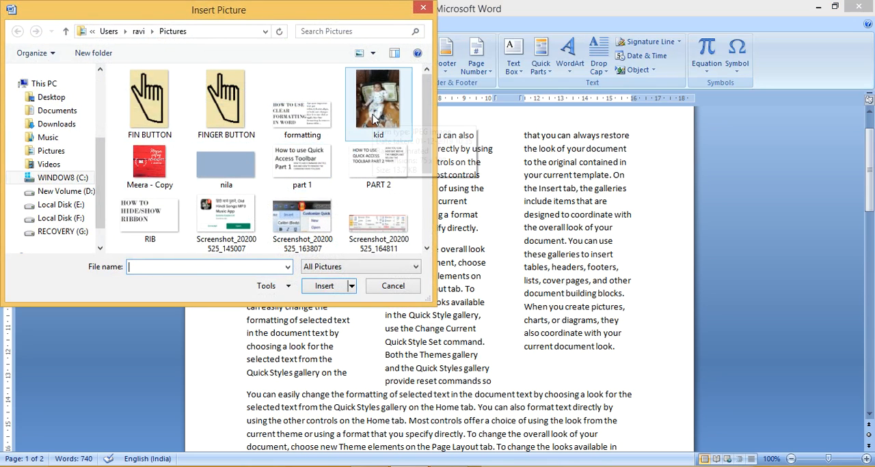
pyautogui.doubleClick(161, 172)
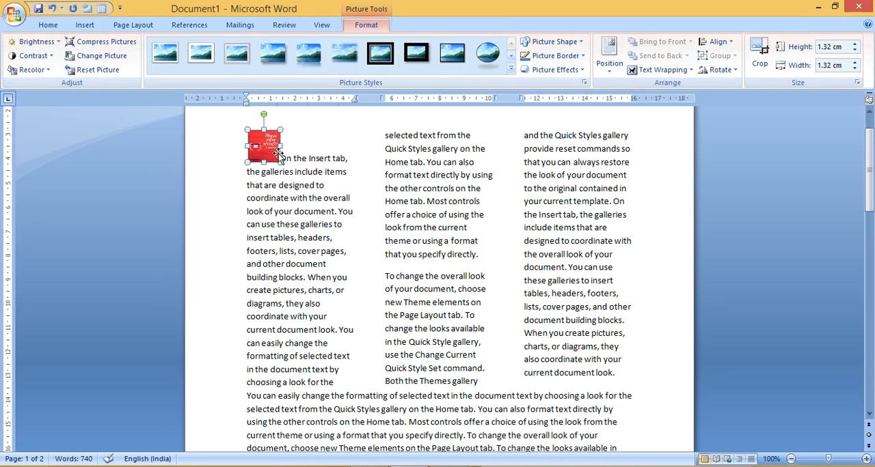
pyautogui.moveTo(281, 146); pyautogui.dragTo(290, 179)
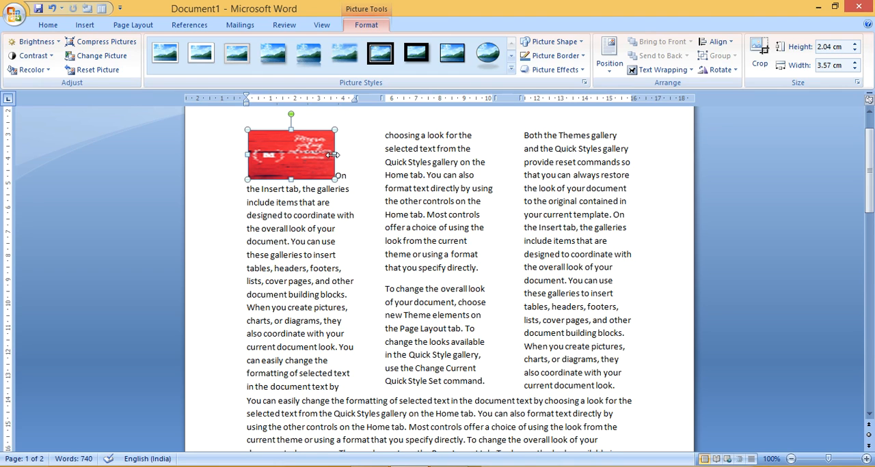
pyautogui.moveTo(334, 155); pyautogui.dragTo(344, 155)
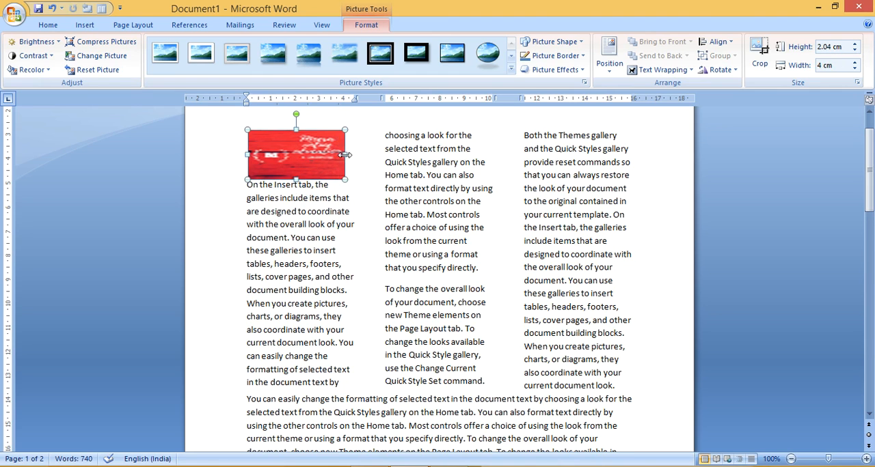
pyautogui.click(399, 120)
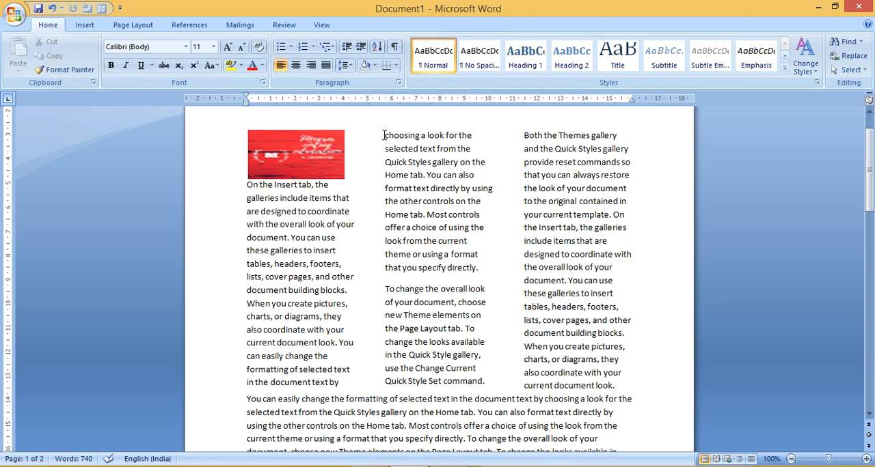
# Insert the Meera - Copy picture at the start of the second column and enlarge it to about 3.02 cm high by 4.13 cm wide
pyautogui.click(384, 135)
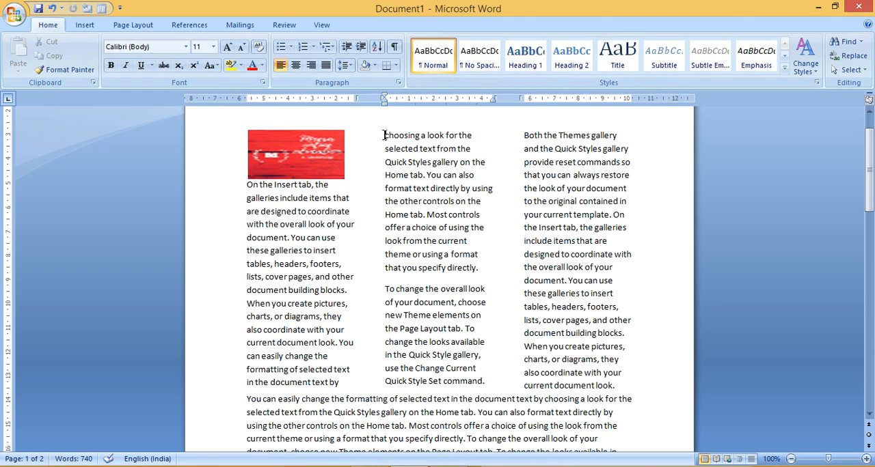
pyautogui.click(85, 25)
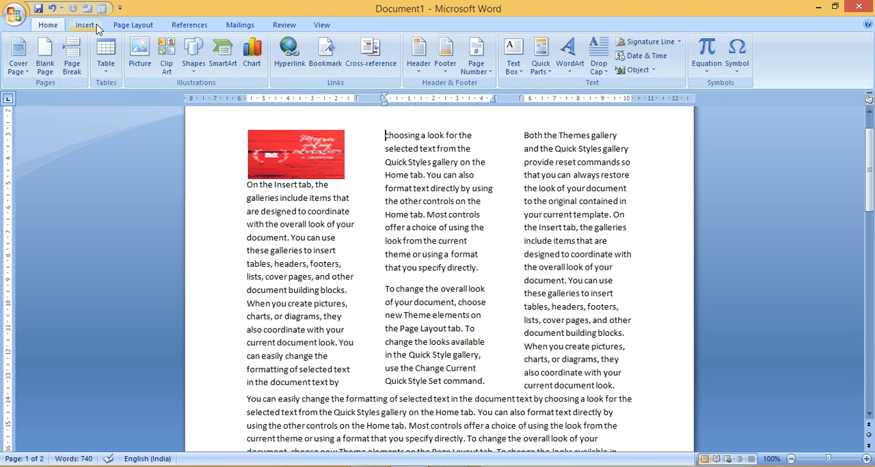
pyautogui.click(140, 54)
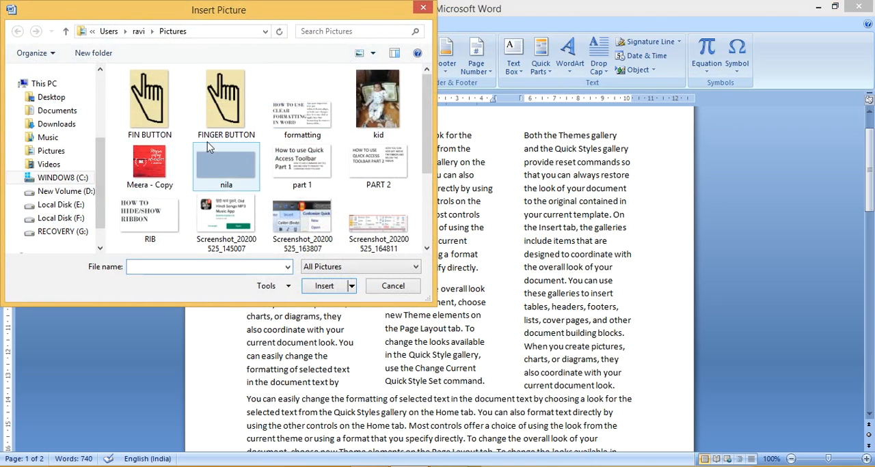
pyautogui.doubleClick(154, 159)
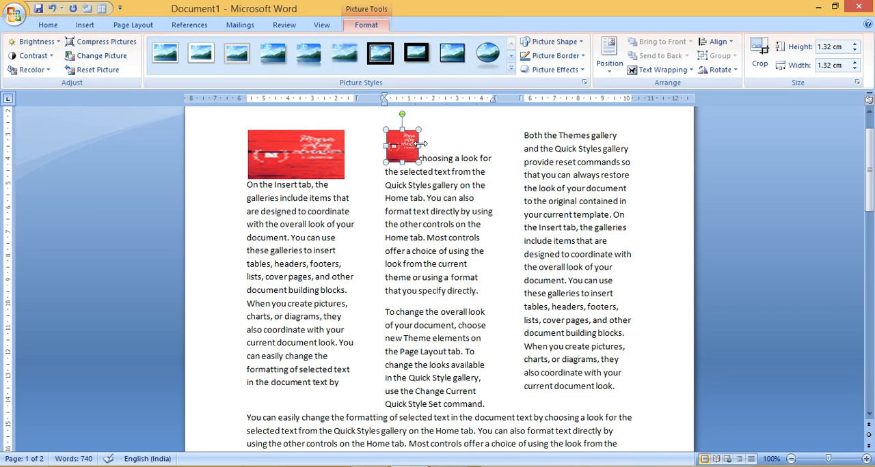
pyautogui.moveTo(420, 145); pyautogui.dragTo(486, 145)
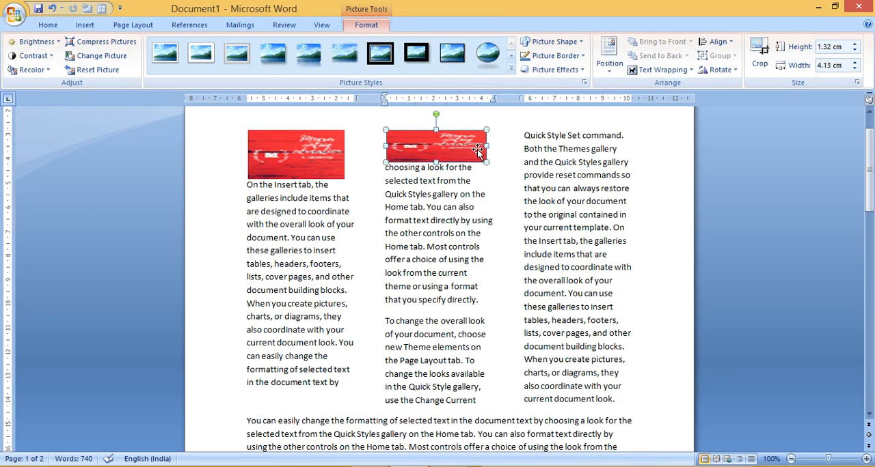
pyautogui.moveTo(436, 161); pyautogui.dragTo(435, 203)
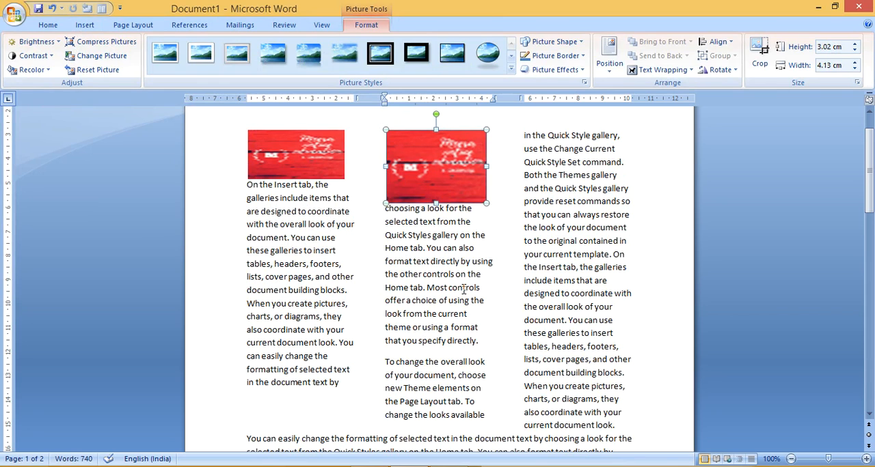
pyautogui.click(527, 241)
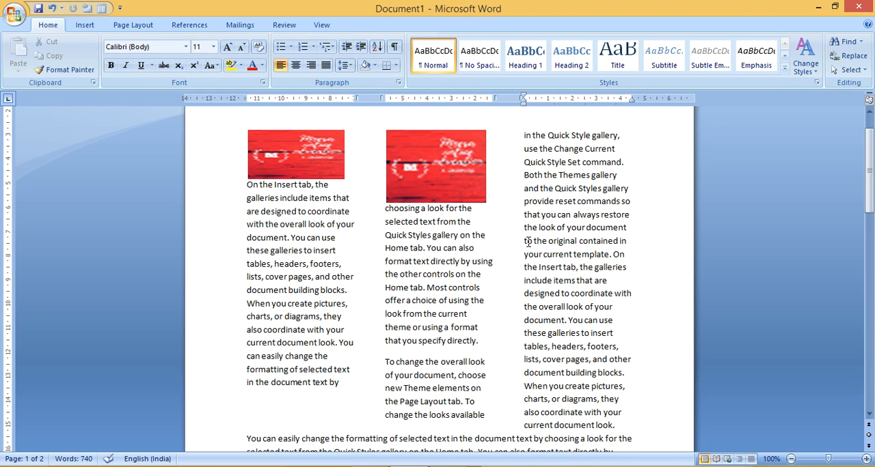
# Undo the insertion and resizing of both pictures in the first and second columns
pyautogui.hotkey('ctrl', 'z')
pyautogui.hotkey('ctrl', 'z')
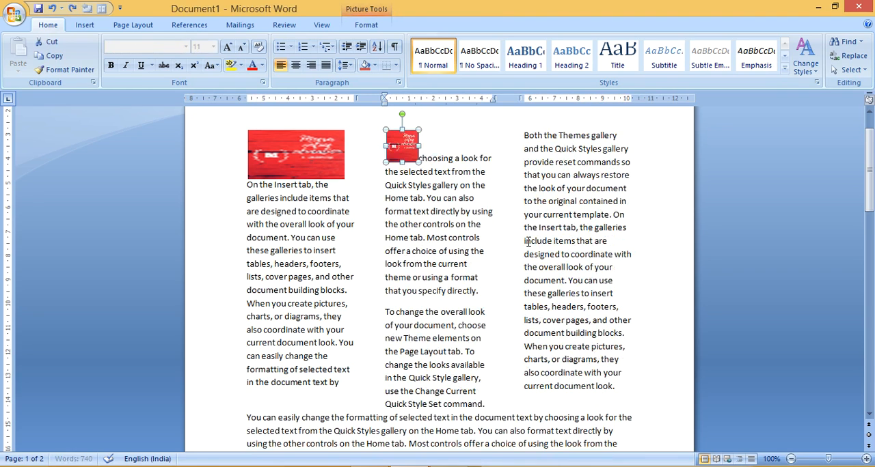
pyautogui.hotkey('ctrl', 'z')
pyautogui.hotkey('ctrl', 'z')
pyautogui.hotkey('ctrl', 'z')
pyautogui.hotkey('ctrl', 'z')
pyautogui.hotkey('ctrl', 'z')
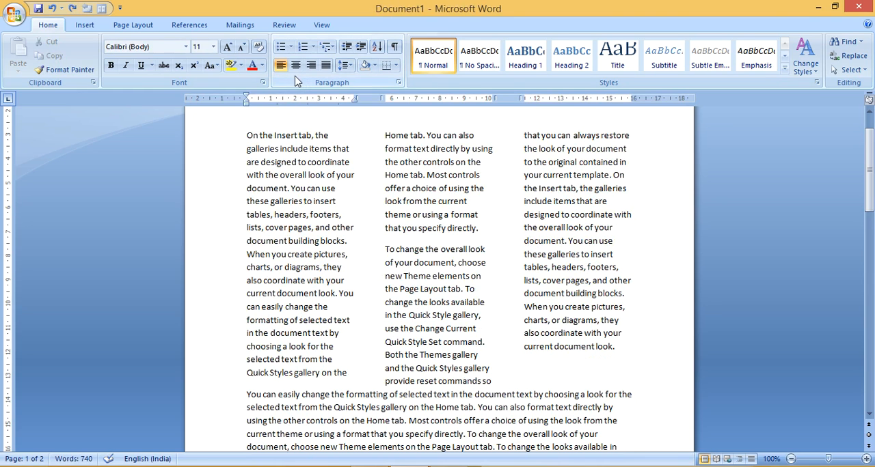
# Return the first two paragraphs to a single column with the One preset
pyautogui.click(145, 26)
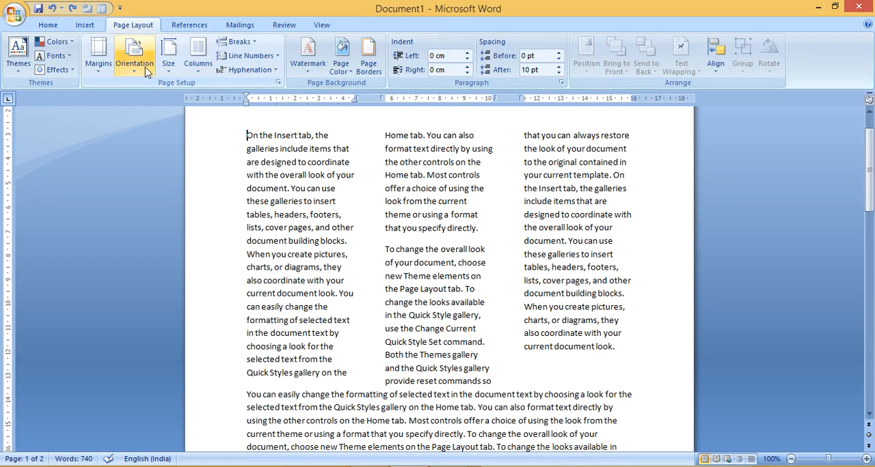
pyautogui.click(197, 65)
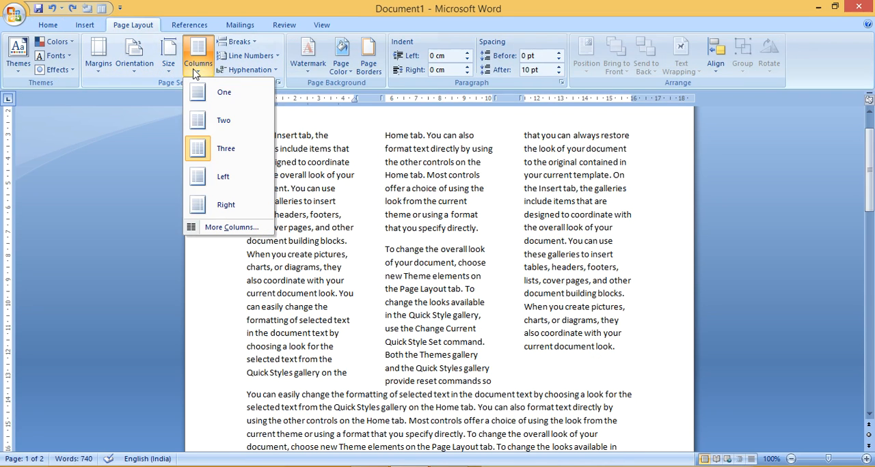
pyautogui.click(222, 92)
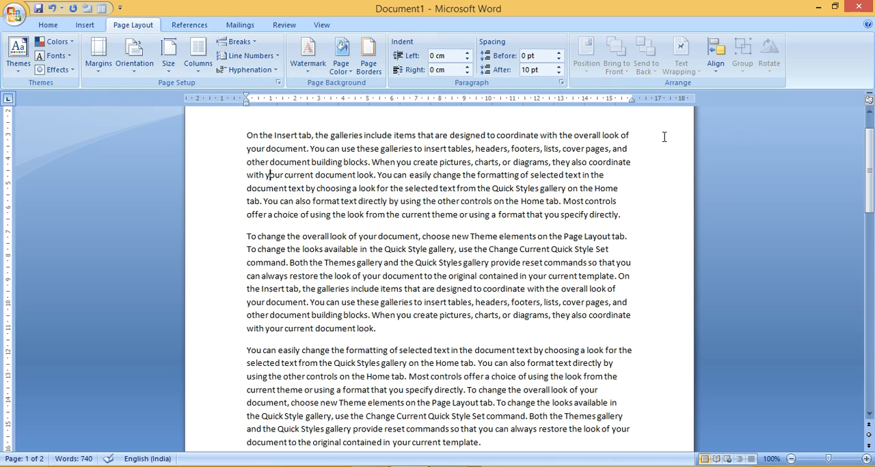
# Examine how the first paragraph's opening line breaks between "look of" and "your document"
pyautogui.click(626, 135)
pyautogui.moveTo(632, 135)
pyautogui.mouseDown()
pyautogui.moveTo(606, 136)
pyautogui.moveTo(615, 136)
pyautogui.mouseUp()
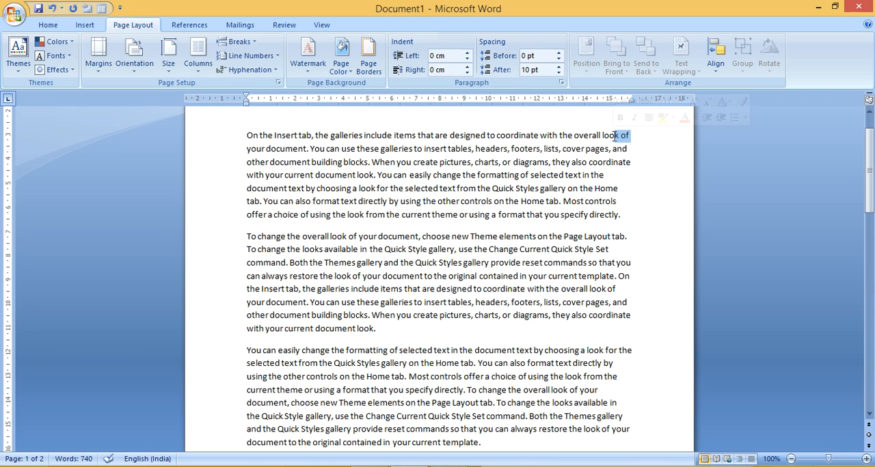
pyautogui.click(639, 136)
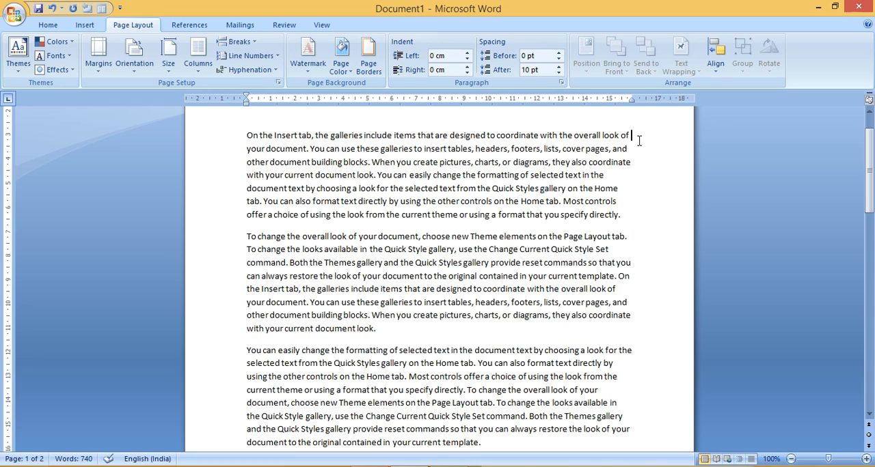
pyautogui.moveTo(632, 135); pyautogui.dragTo(613, 135)
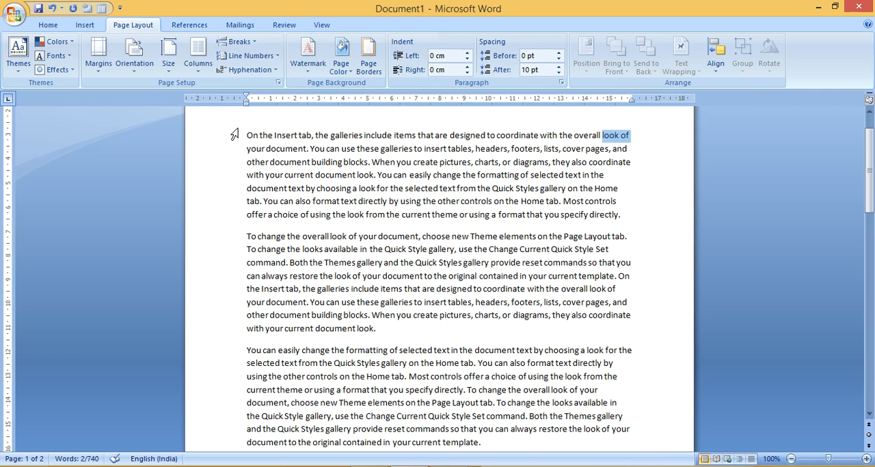
pyautogui.moveTo(245, 149); pyautogui.dragTo(278, 153)
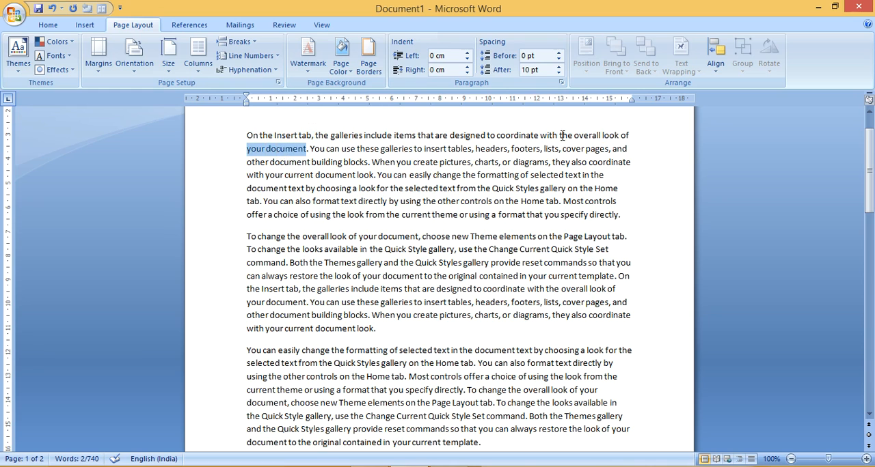
pyautogui.click(646, 137)
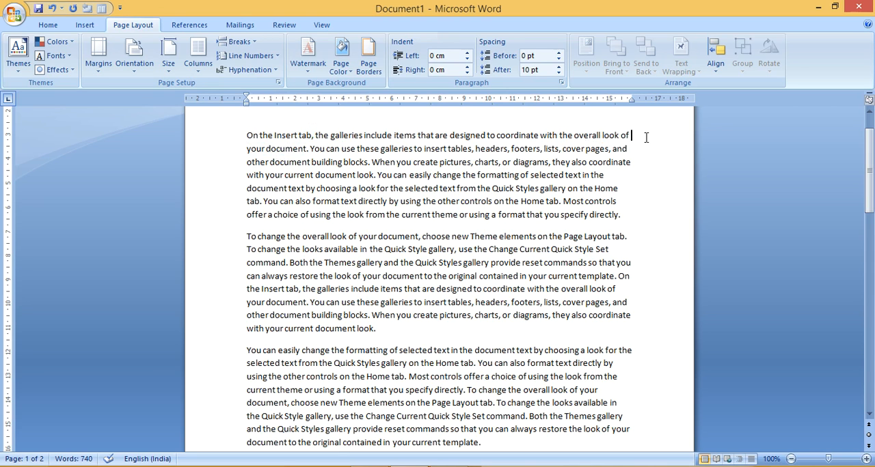
pyautogui.moveTo(643, 136)
pyautogui.mouseDown()
pyautogui.moveTo(615, 136)
pyautogui.moveTo(639, 136)
pyautogui.mouseUp()
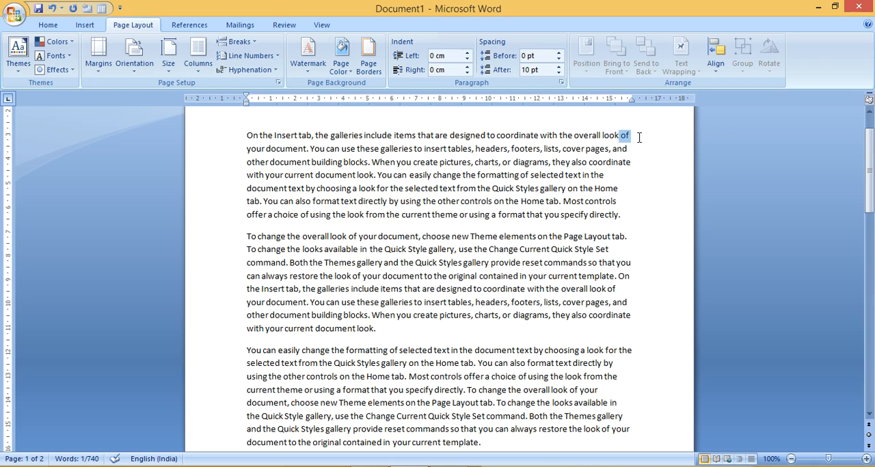
pyautogui.click(639, 137)
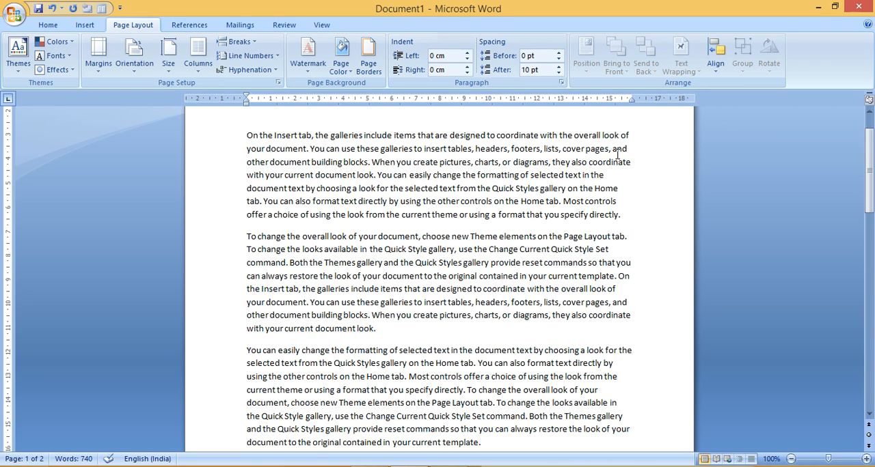
# Manually hyphenate the text from the first paragraph through the fourth paragraph's fourth line, accepting us-ing, cur-rent and docu-ment
pyautogui.click(235, 145)
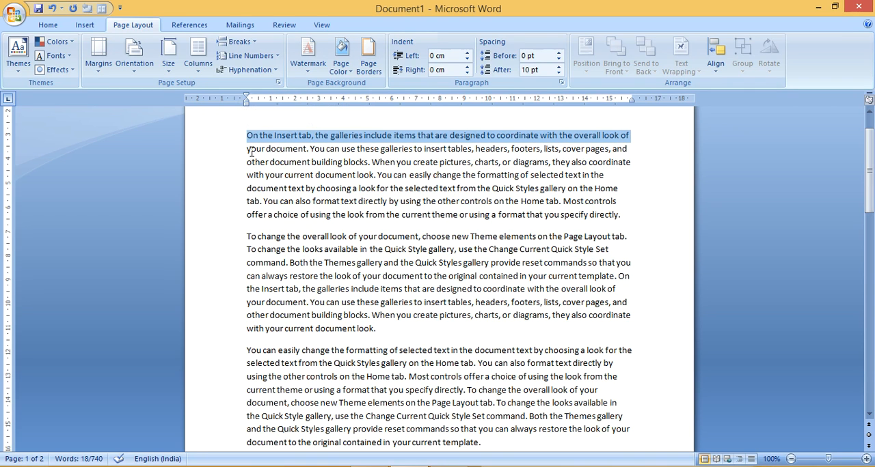
pyautogui.click(248, 145)
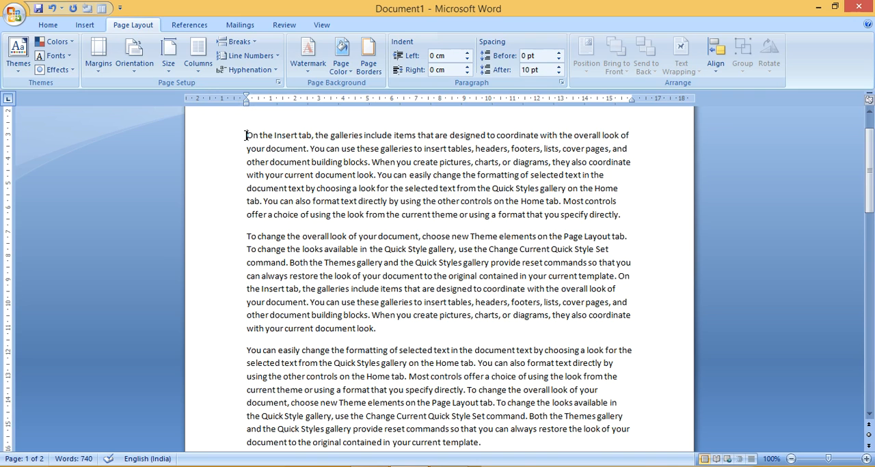
pyautogui.hotkey('shift', 'Down')
pyautogui.hotkey('shift', 'Down')
pyautogui.hotkey('shift', 'Down')
pyautogui.hotkey('shift', 'Down')
pyautogui.hotkey('shift', 'Down')
pyautogui.hotkey('shift', 'Down')
pyautogui.hotkey('shift', 'Down')
pyautogui.hotkey('shift', 'Down')
pyautogui.hotkey('shift', 'Down')
pyautogui.hotkey('shift', 'Down')
pyautogui.hotkey('shift', 'Down')
pyautogui.hotkey('shift', 'Down')
pyautogui.hotkey('shift', 'Down')
pyautogui.hotkey('shift', 'Down')
pyautogui.hotkey('shift', 'Down')
pyautogui.hotkey('shift', 'Down')
pyautogui.hotkey('shift', 'Down')
pyautogui.hotkey('shift', 'Down')
pyautogui.hotkey('shift', 'Down')
pyautogui.hotkey('shift', 'Down')
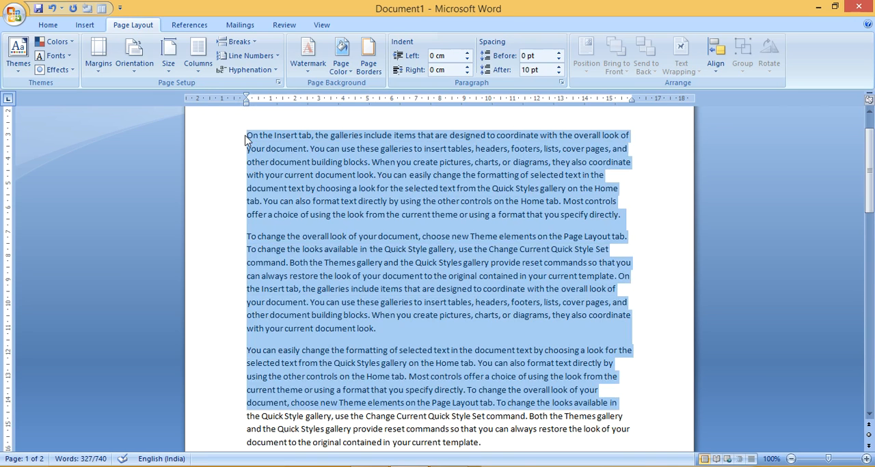
pyautogui.hotkey('shift', 'Down')
pyautogui.hotkey('shift', 'Down')
pyautogui.hotkey('shift', 'Down')
pyautogui.hotkey('shift', 'Down')
pyautogui.hotkey('shift', 'Down')
pyautogui.hotkey('shift', 'Down')
pyautogui.hotkey('shift', 'Down')
pyautogui.hotkey('shift', 'Down')
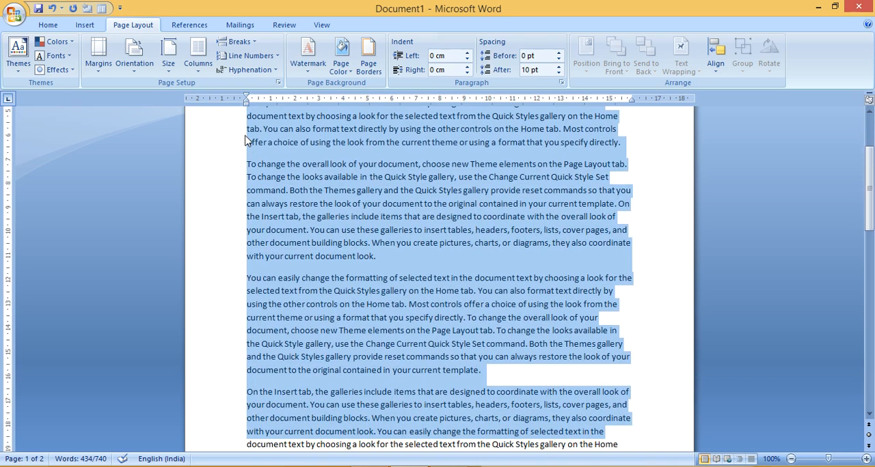
pyautogui.click(241, 71)
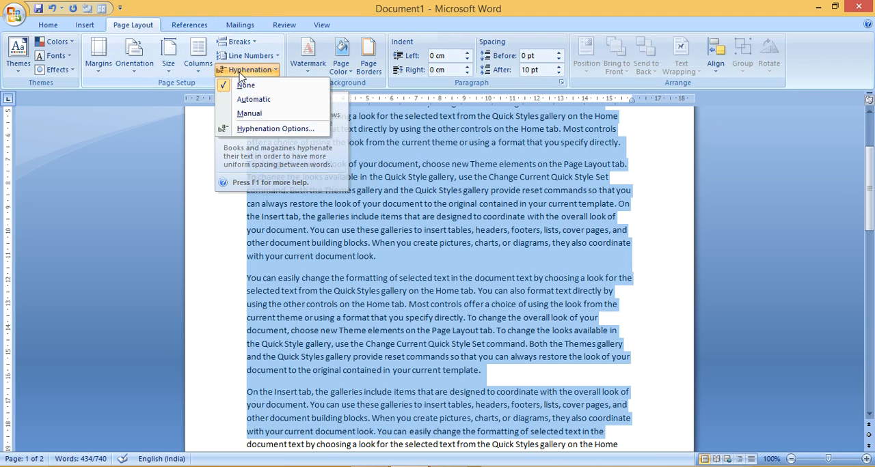
pyautogui.click(251, 115)
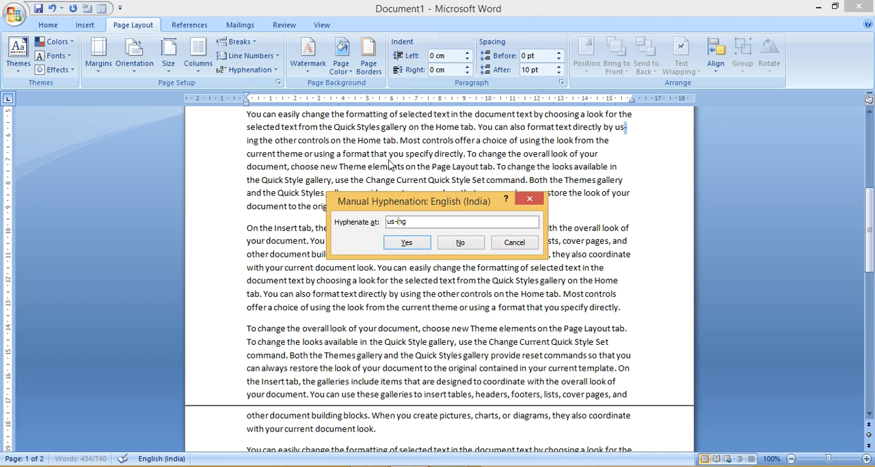
pyautogui.moveTo(417, 206); pyautogui.dragTo(306, 168)
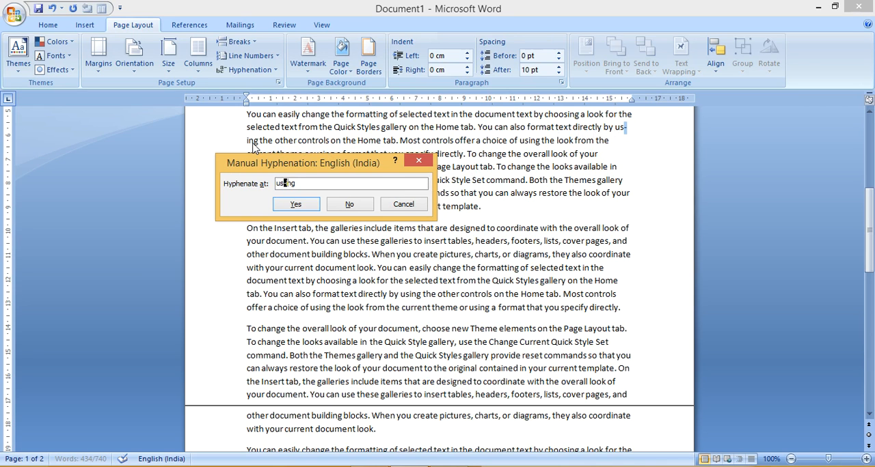
pyautogui.click(307, 209)
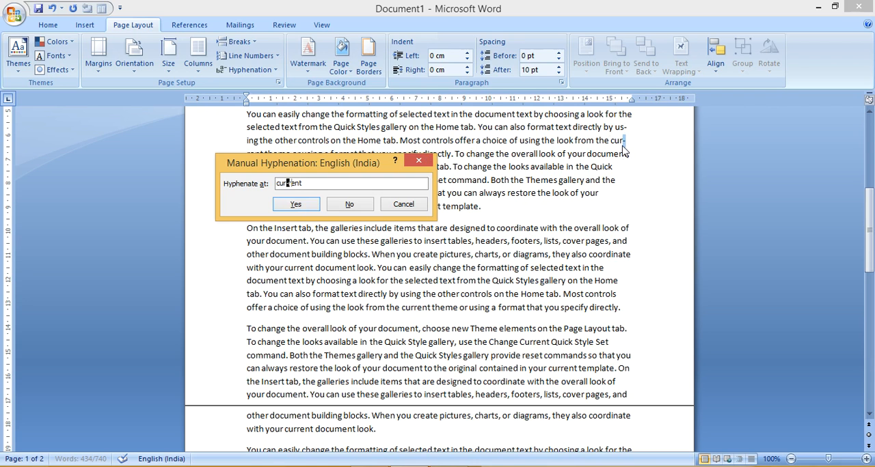
pyautogui.click(296, 204)
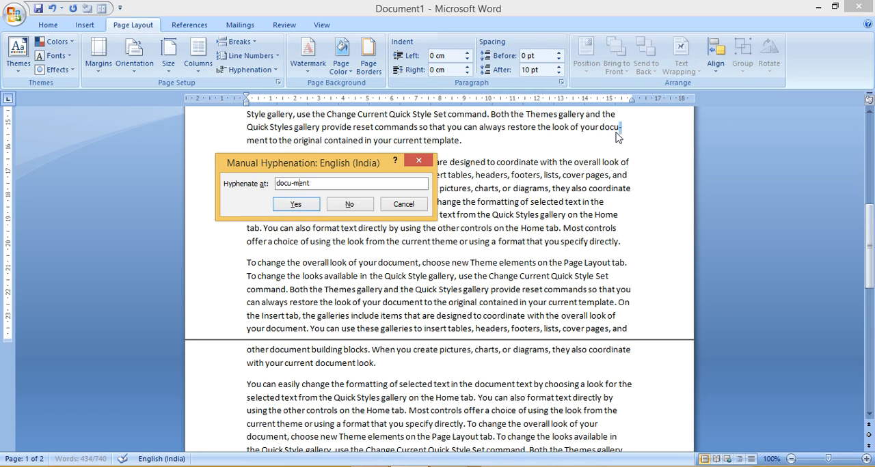
pyautogui.click(305, 204)
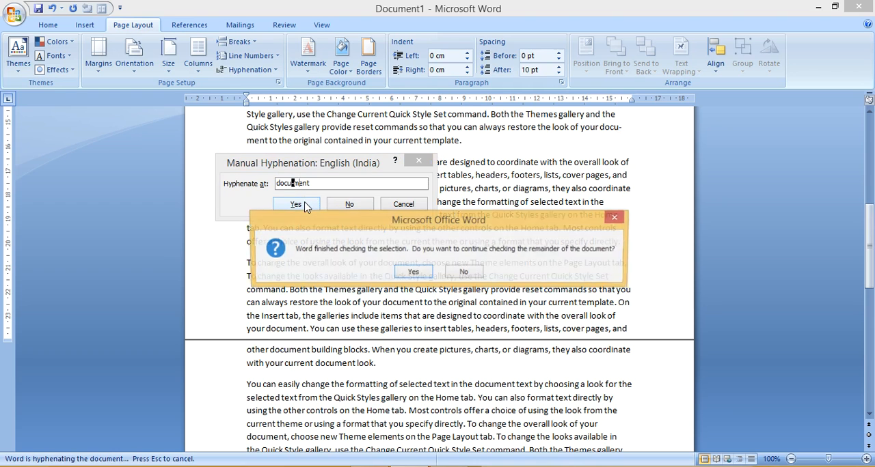
# Continue the manual hyphenation through the remainder of the document, accepting us-ing, cur-rent and docu-ment in the last paragraph
pyautogui.click(414, 273)
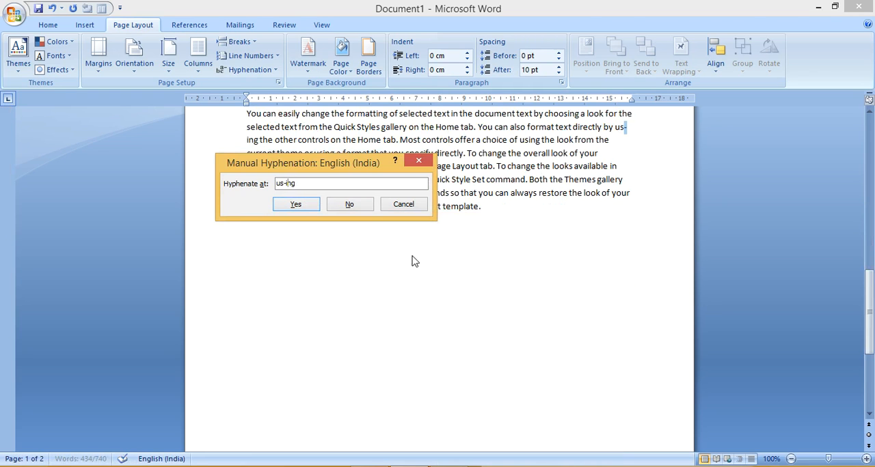
pyautogui.click(313, 207)
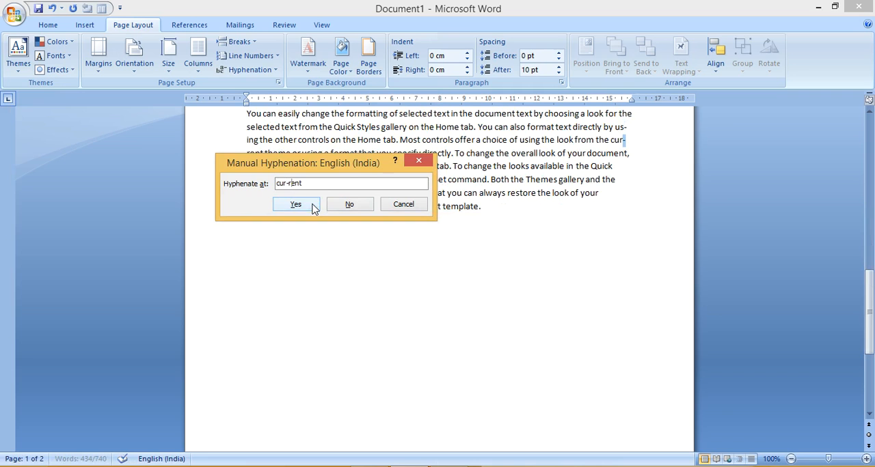
pyautogui.click(295, 204)
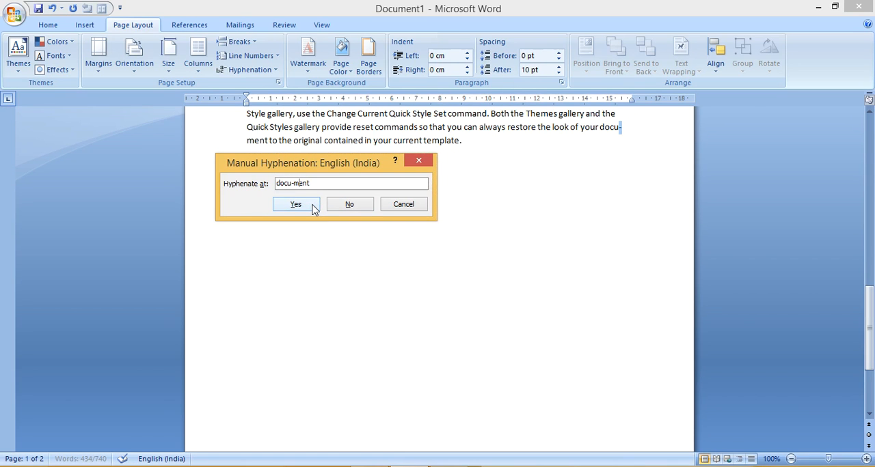
pyautogui.click(313, 206)
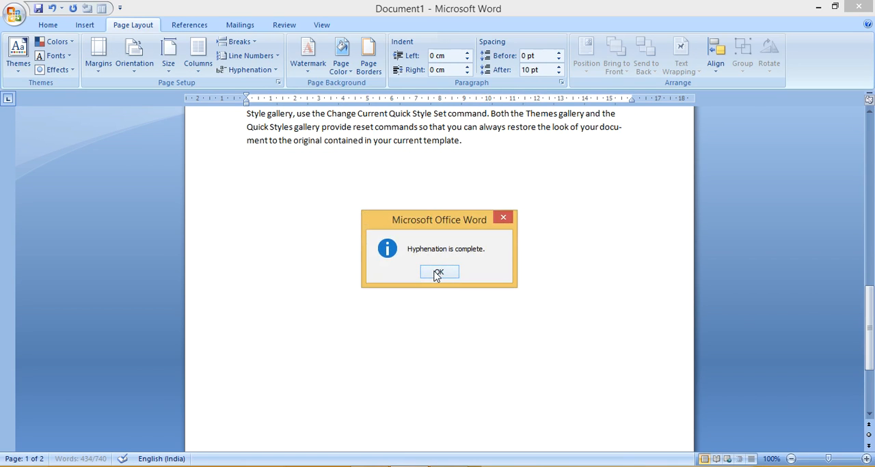
pyautogui.click(438, 274)
# Examine the hyphenated line endings us-ing, cur-rent and docu-ment in the third paragraph
pyautogui.click(643, 259)
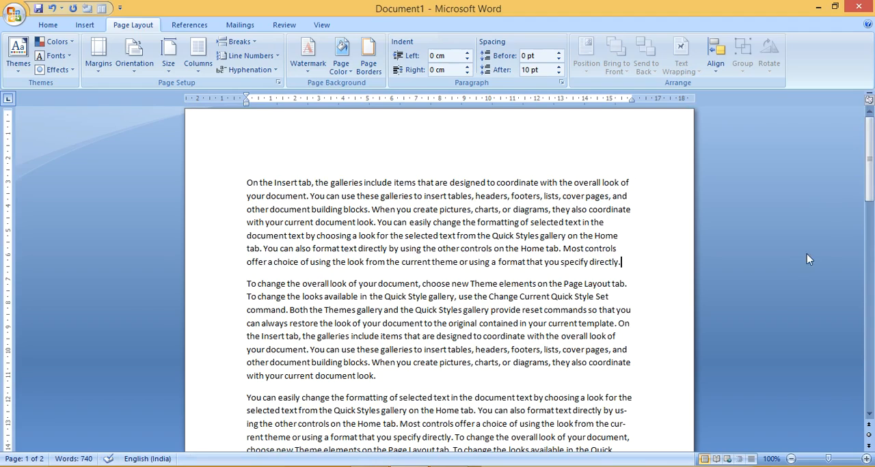
pyautogui.moveTo(871, 183); pyautogui.dragTo(872, 218)
pyautogui.moveTo(632, 278); pyautogui.dragTo(573, 273)
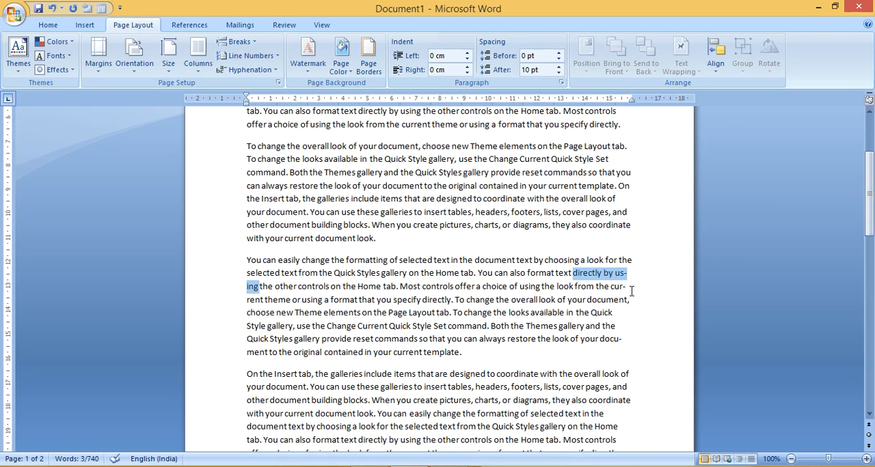
pyautogui.moveTo(631, 290); pyautogui.dragTo(611, 287)
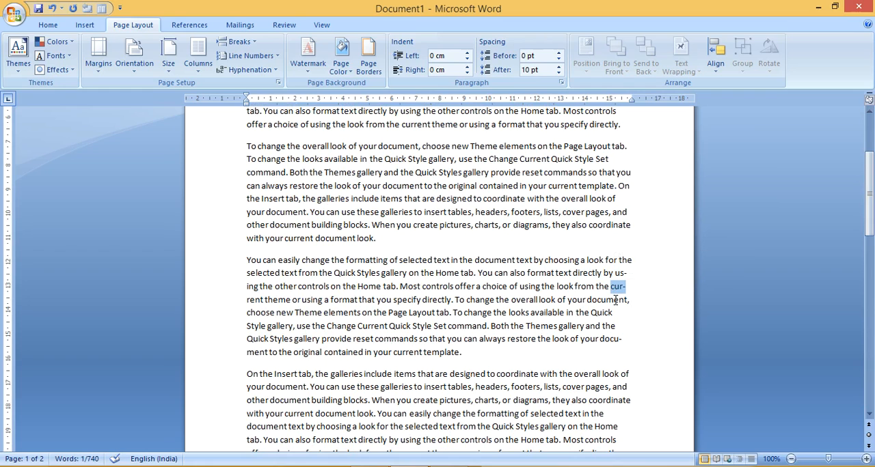
pyautogui.moveTo(623, 337); pyautogui.dragTo(604, 339)
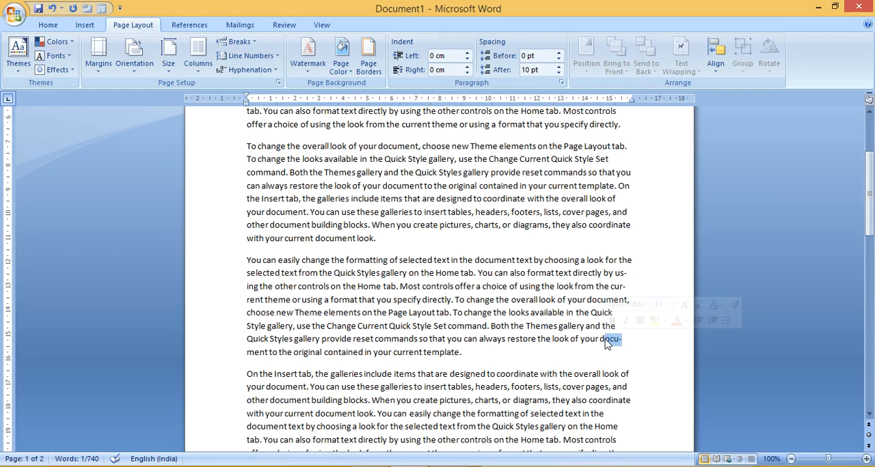
pyautogui.click(677, 185)
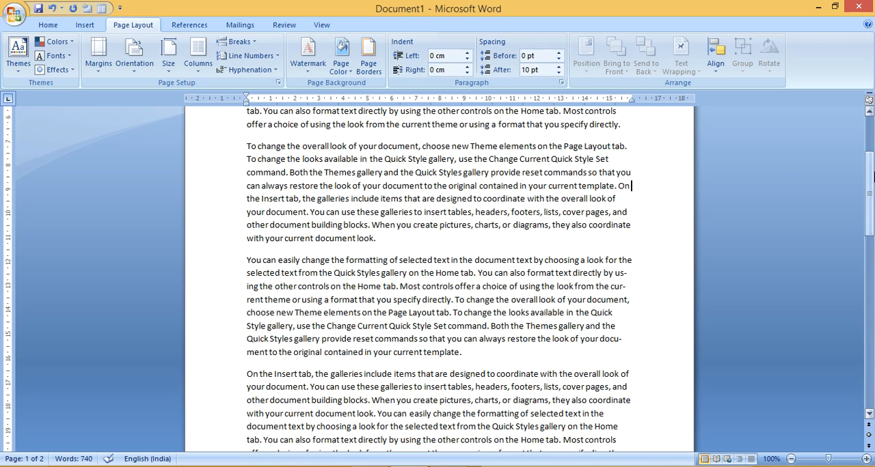
pyautogui.moveTo(872, 174); pyautogui.dragTo(872, 139)
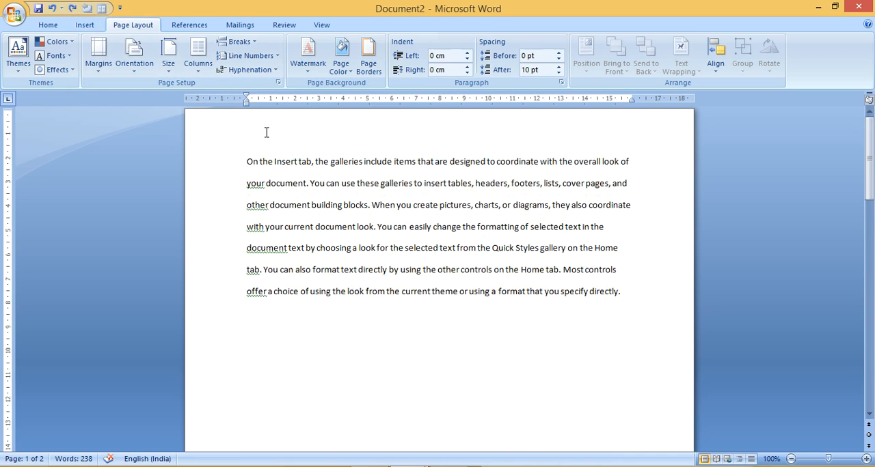
# Apply Continuous line numbering to Document2 and check the numbering across the page boundary
pyautogui.click(259, 60)
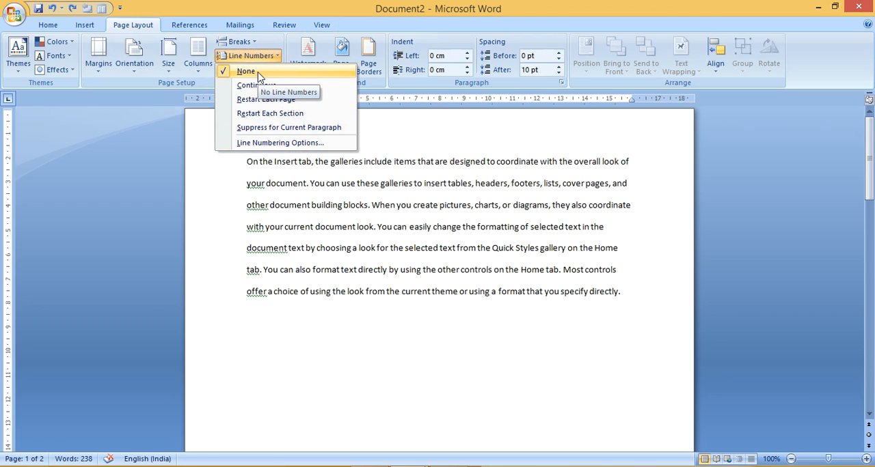
pyautogui.click(280, 87)
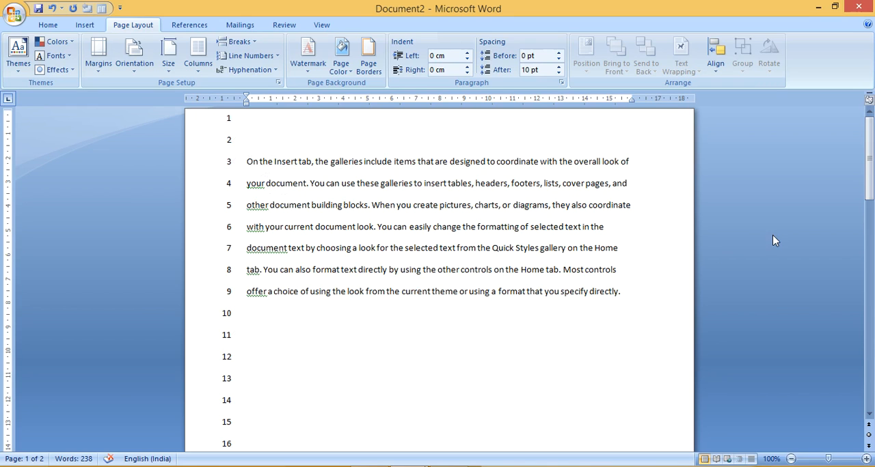
pyautogui.moveTo(870, 157); pyautogui.dragTo(872, 264)
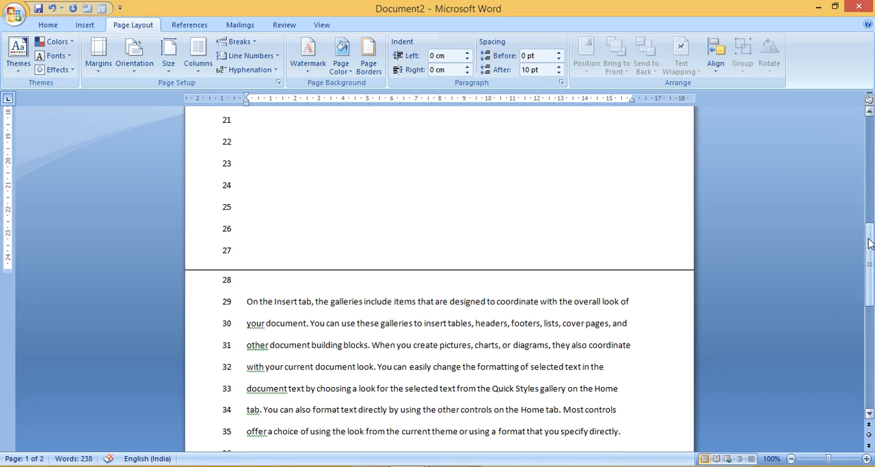
pyautogui.moveTo(869, 244); pyautogui.dragTo(870, 130)
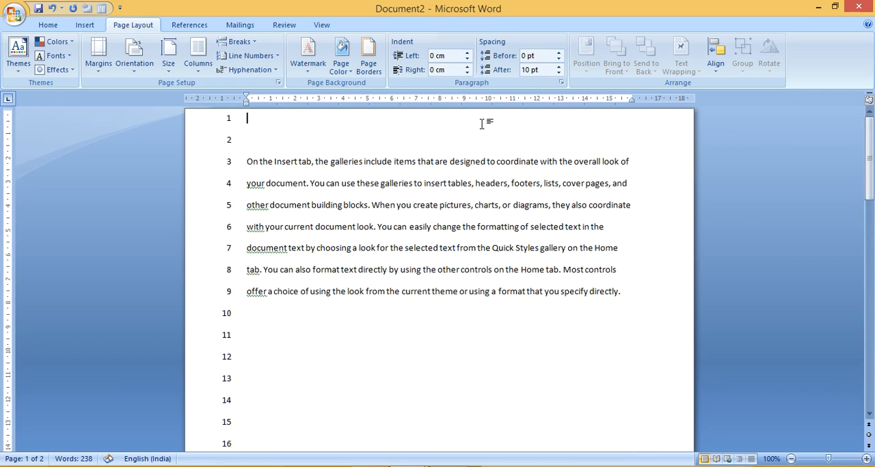
# Set the line numbering to Restart Each Page and check the numbering on the second page
pyautogui.click(252, 59)
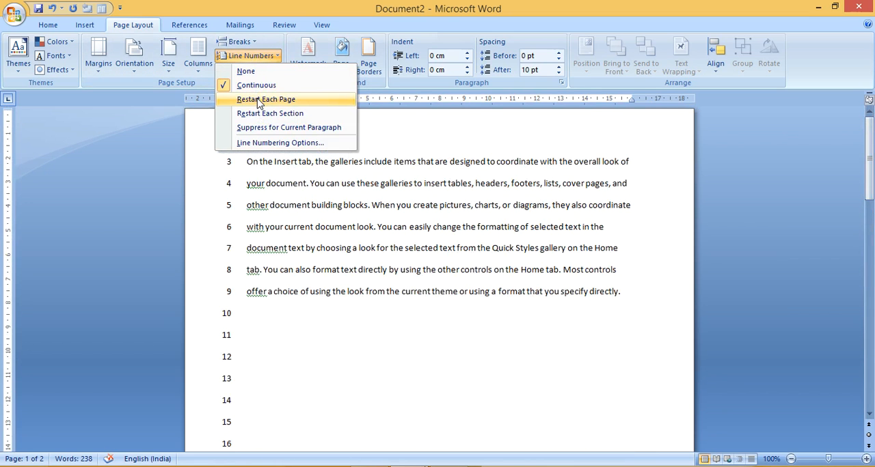
pyautogui.click(258, 102)
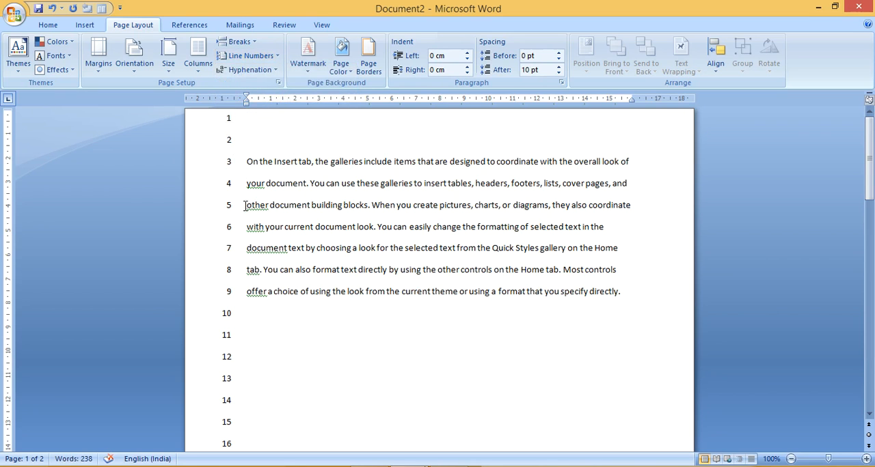
pyautogui.moveTo(871, 132); pyautogui.dragTo(871, 236)
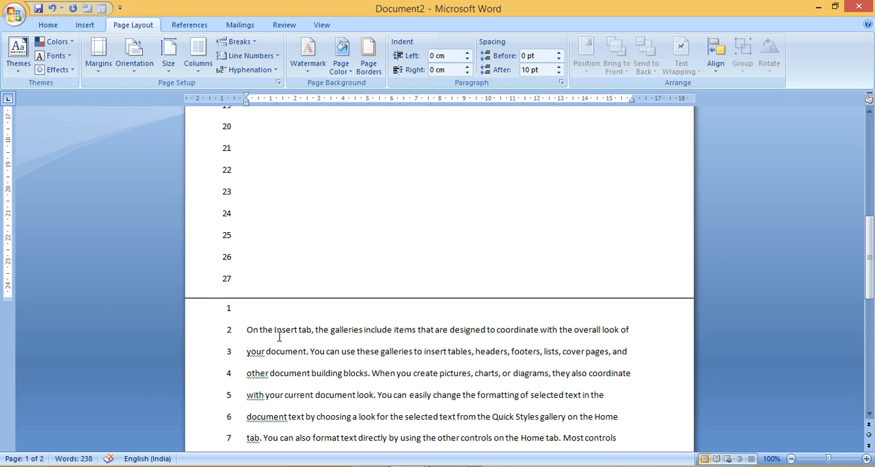
pyautogui.moveTo(869, 252); pyautogui.dragTo(869, 229)
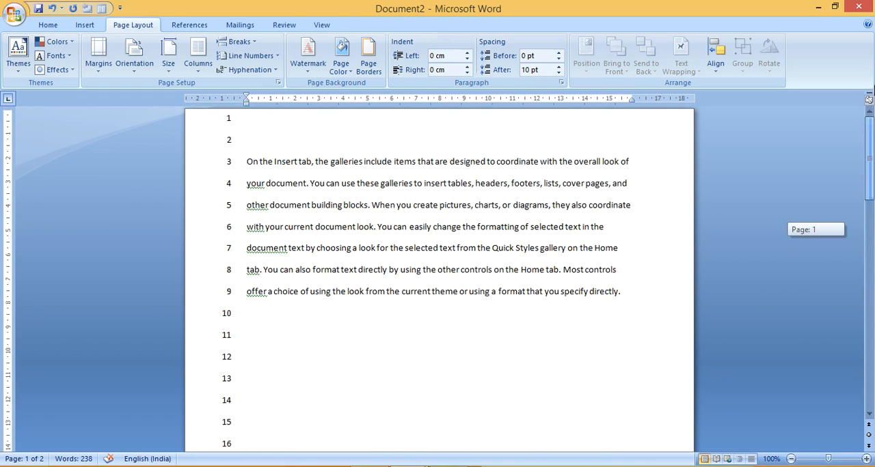
# Set the line numbering to Restart Each Section and check the numbering across the page boundary
pyautogui.click(272, 57)
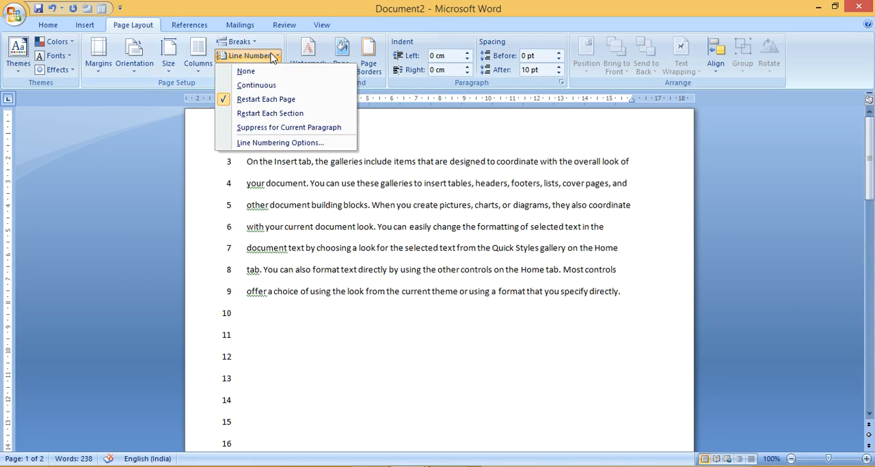
pyautogui.click(270, 114)
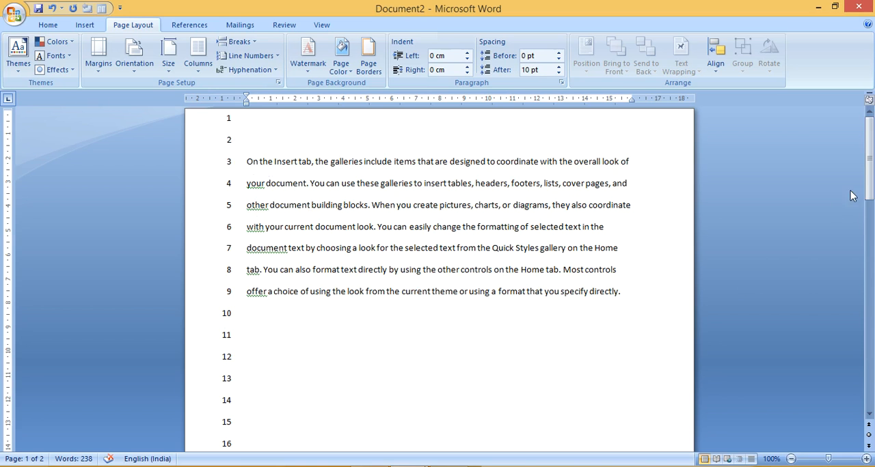
pyautogui.moveTo(869, 195); pyautogui.dragTo(871, 319)
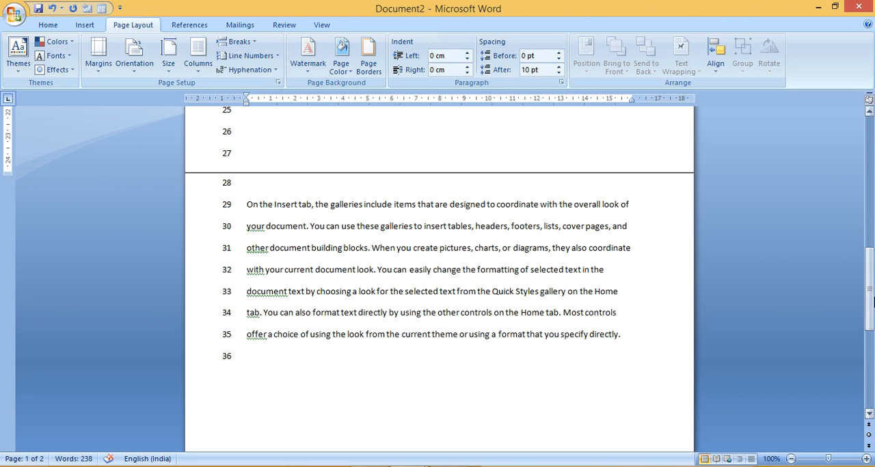
pyautogui.moveTo(870, 287); pyautogui.dragTo(870, 154)
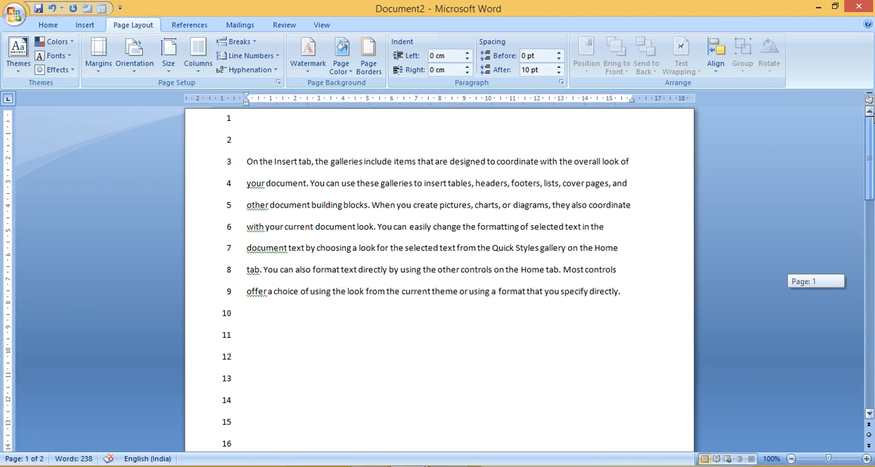
pyautogui.click(269, 57)
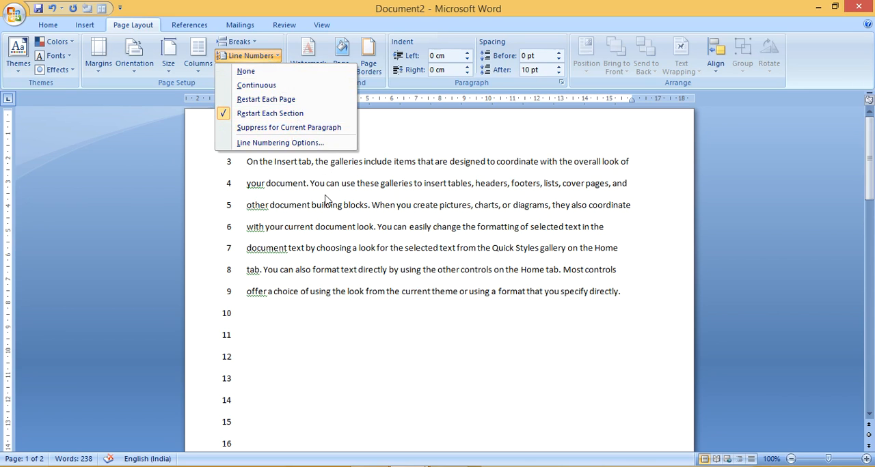
pyautogui.click(326, 285)
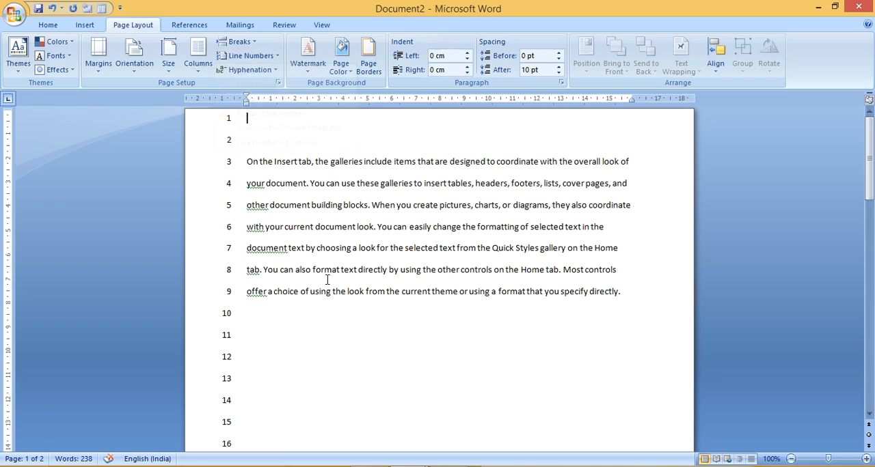
# Suppress line numbering for the two lines of the first paragraph from "with your current document look" to "gallery on the Home"
pyautogui.click(246, 226)
pyautogui.hotkey('shift', 'Down')
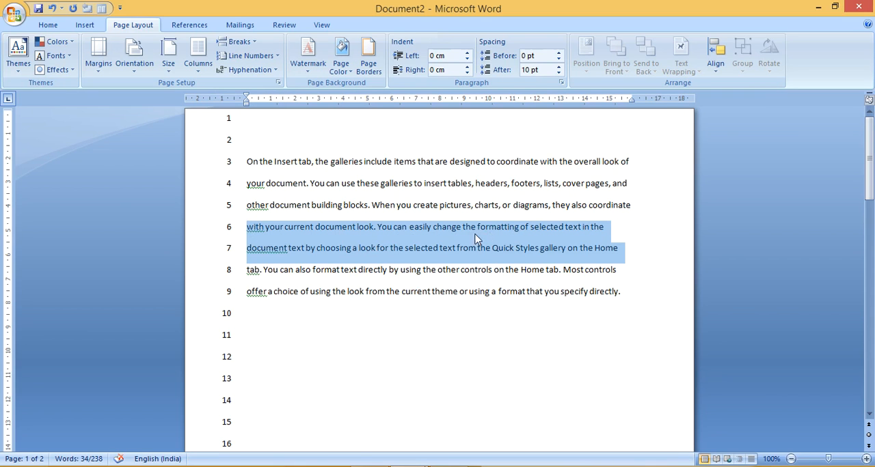
pyautogui.click(260, 57)
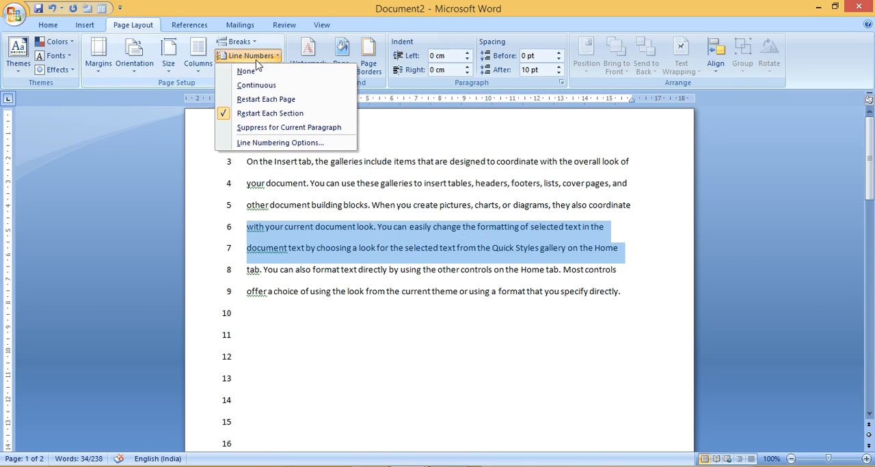
pyautogui.click(272, 128)
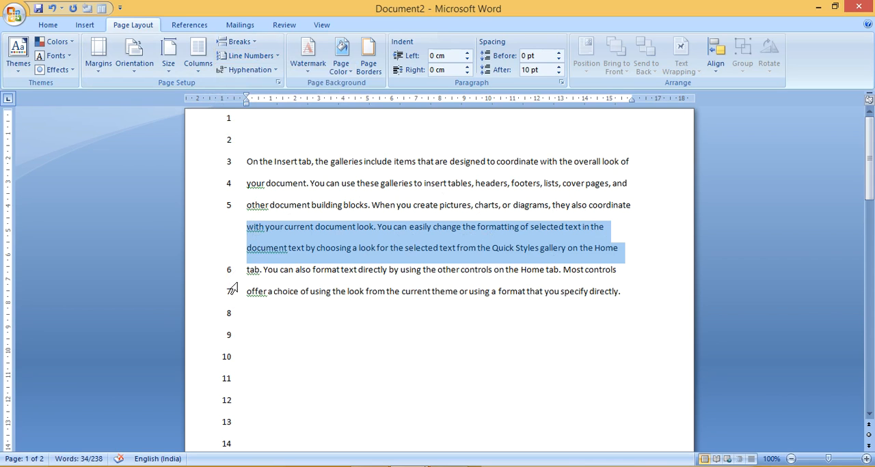
pyautogui.click(293, 327)
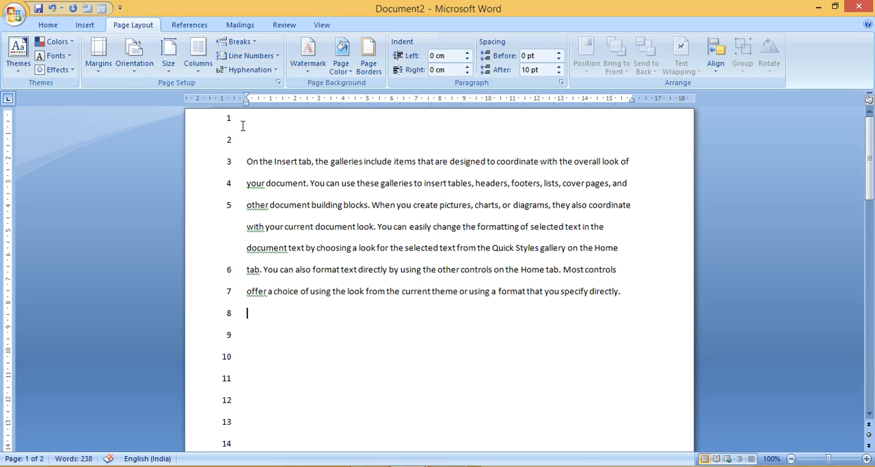
pyautogui.click(255, 59)
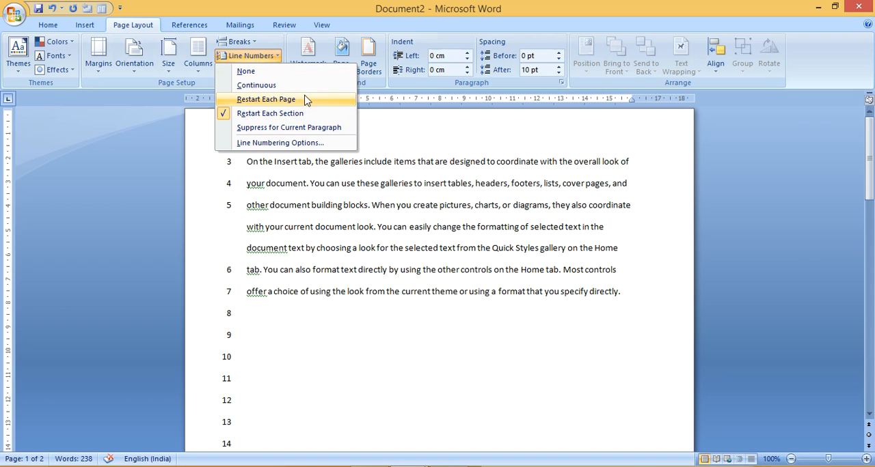
pyautogui.click(395, 181)
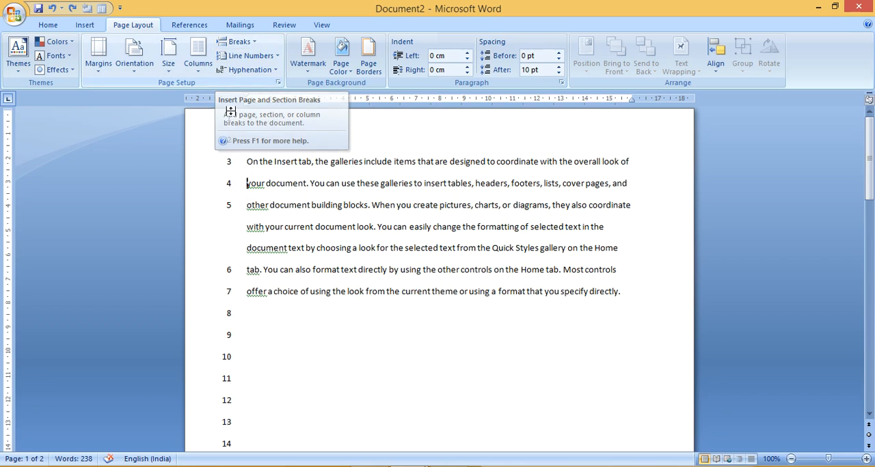
# Insert page breaks before "your document" and before "selected text in the" in the first paragraph
pyautogui.click(233, 43)
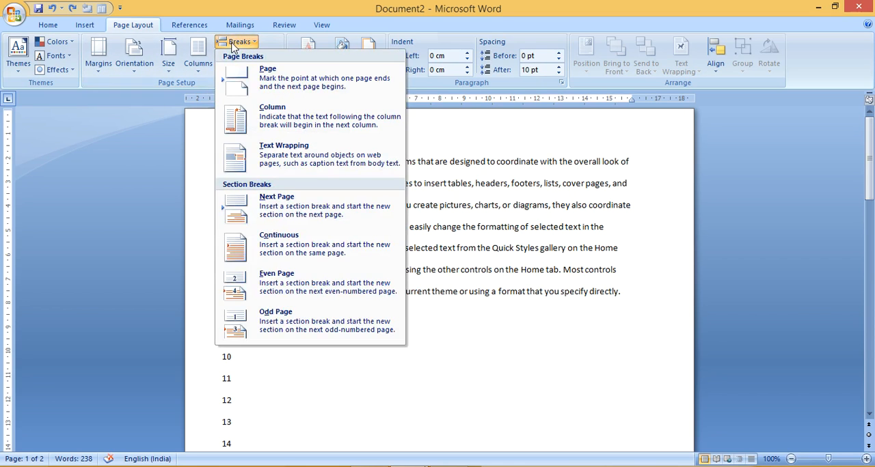
pyautogui.click(264, 82)
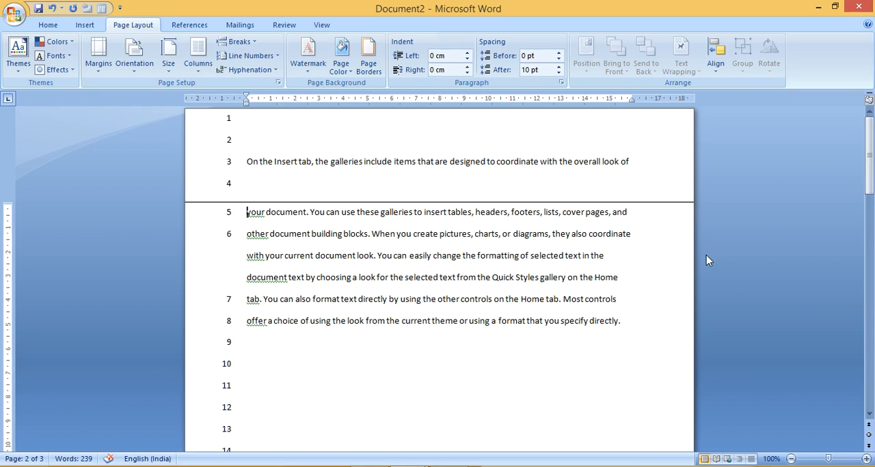
pyautogui.click(485, 255)
pyautogui.click(237, 42)
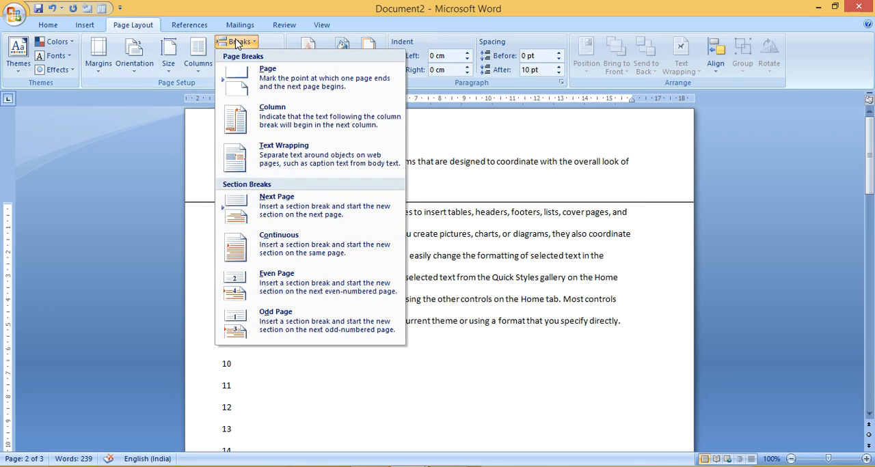
pyautogui.click(256, 74)
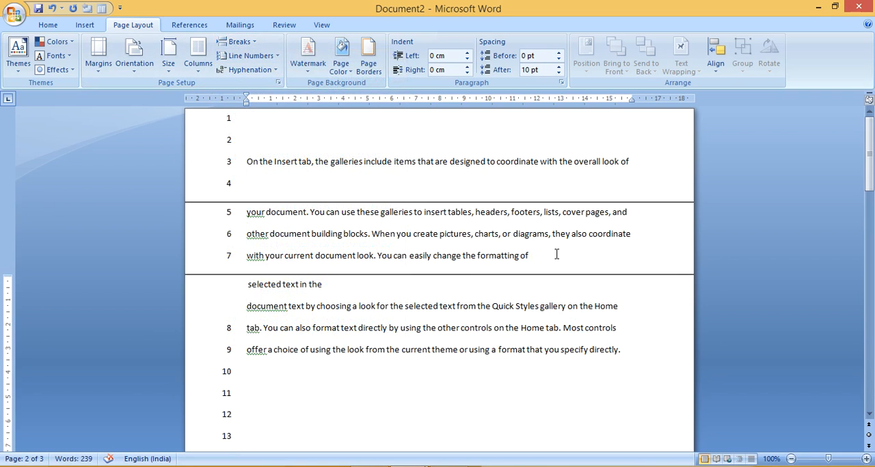